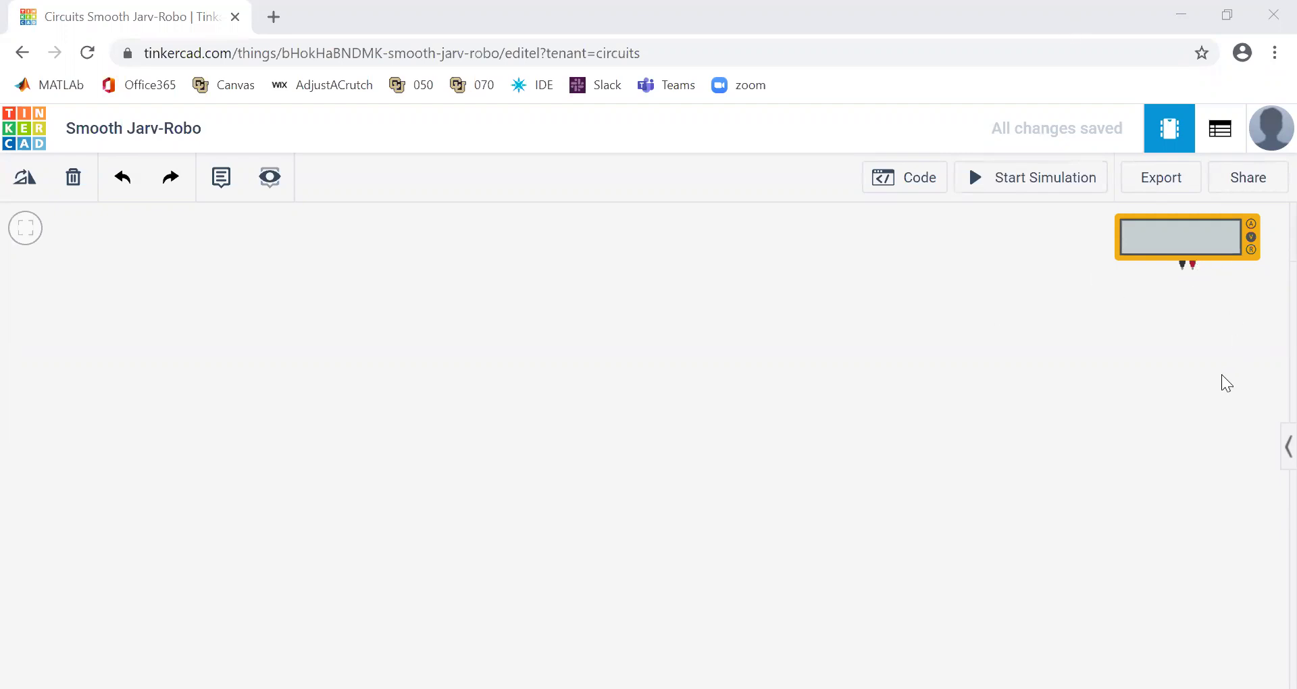
# Step: Search 'led' and place a red LED near the canvas centre
pyautogui.click(1273, 450)
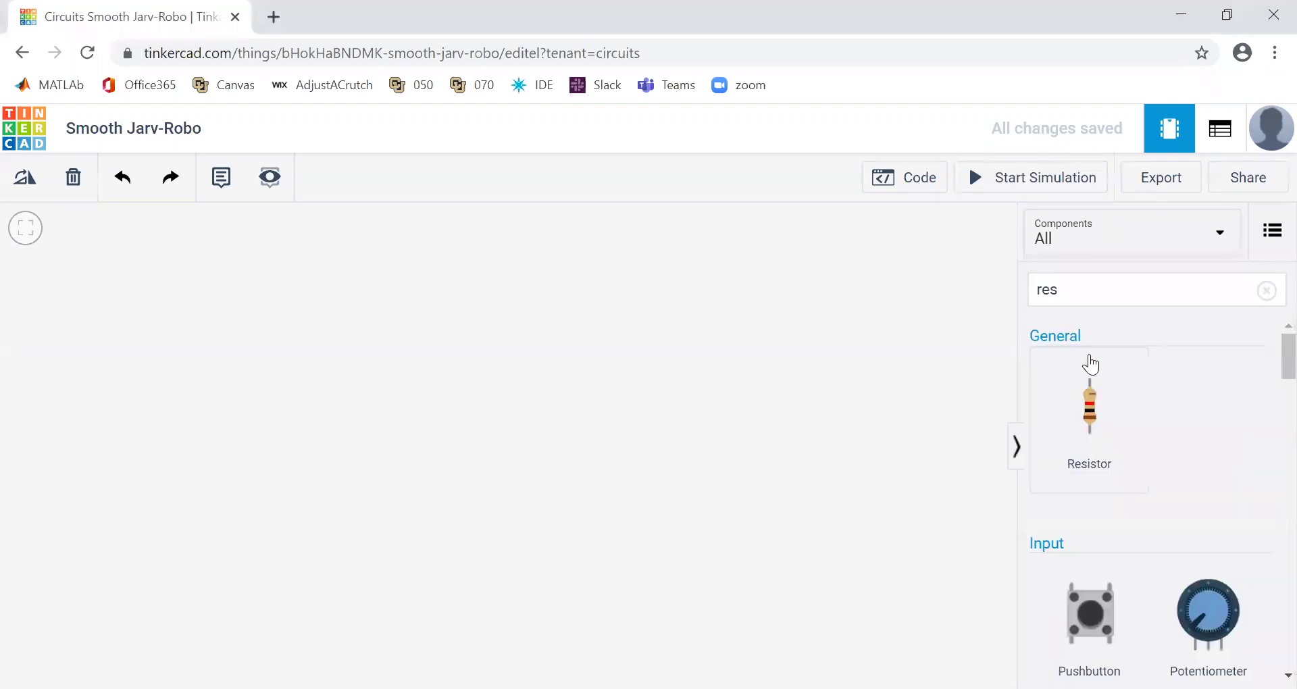
pyautogui.doubleClick(1031, 290)
pyautogui.write('led')
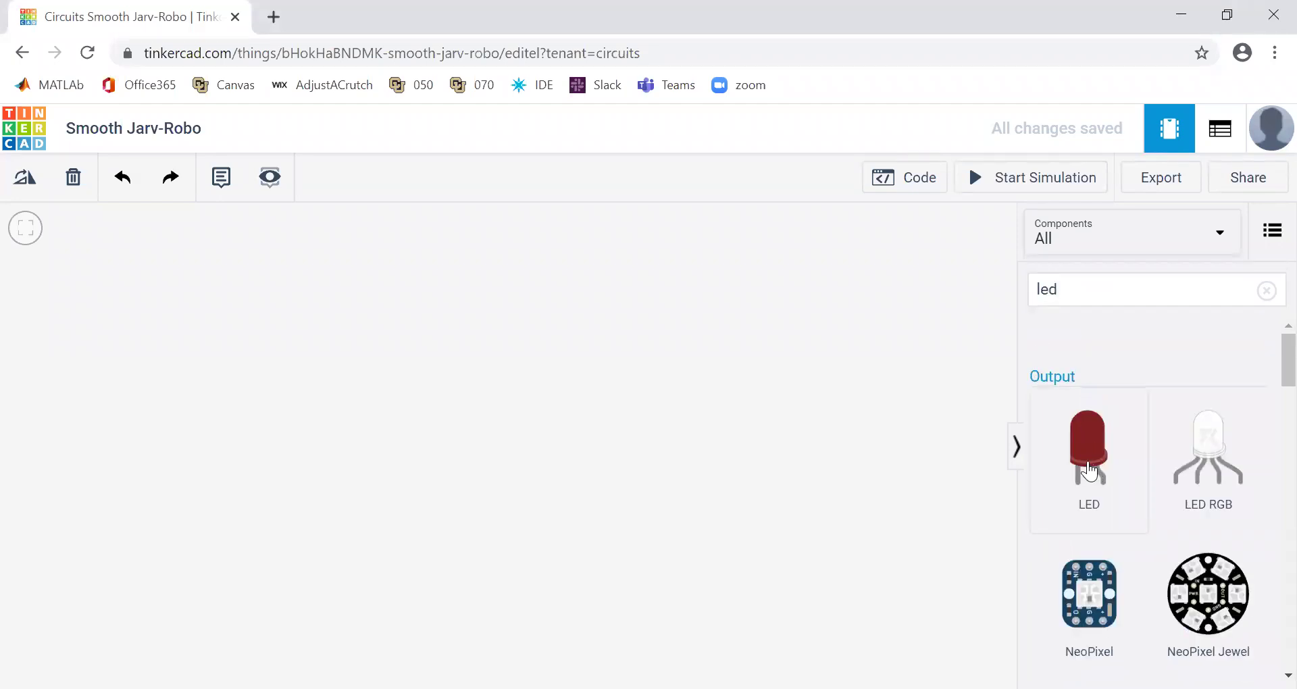
pyautogui.moveTo(1089, 446); pyautogui.dragTo(610, 374)
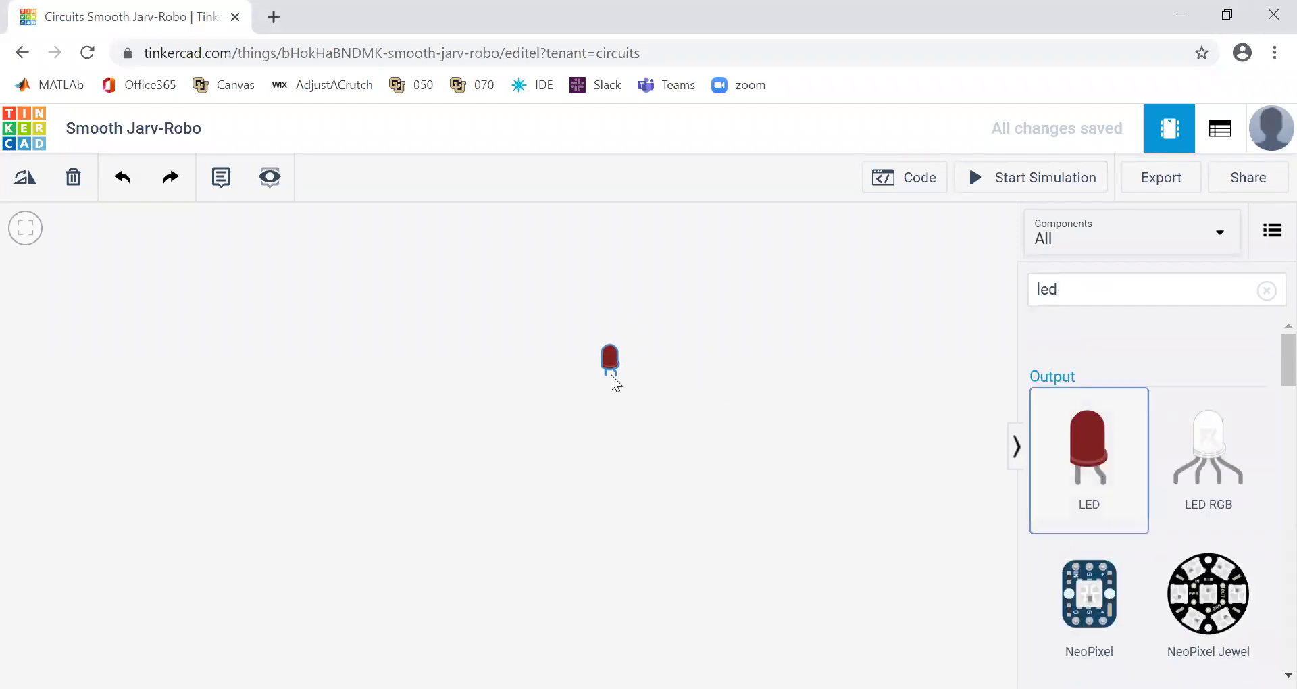
# Step: Search 'button' and place a pushbutton to the right of the LED
pyautogui.click(1097, 292)
pyautogui.click(981, 284)
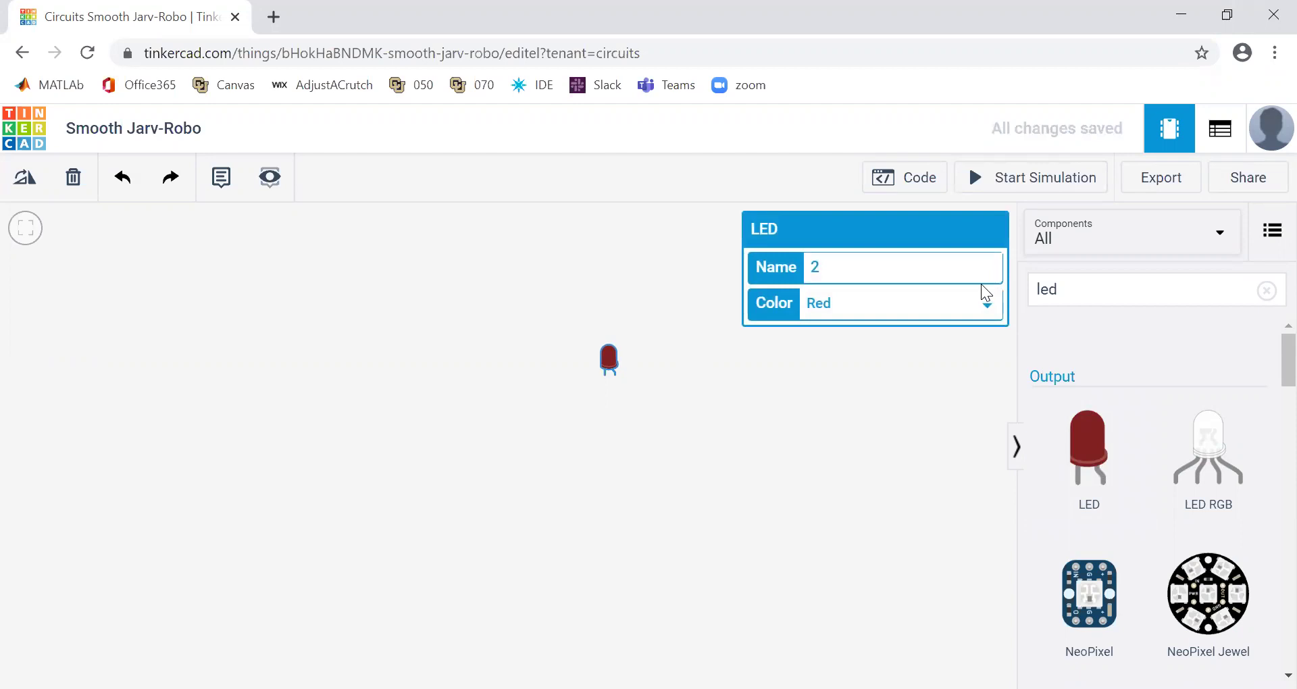
pyautogui.doubleClick(1041, 290)
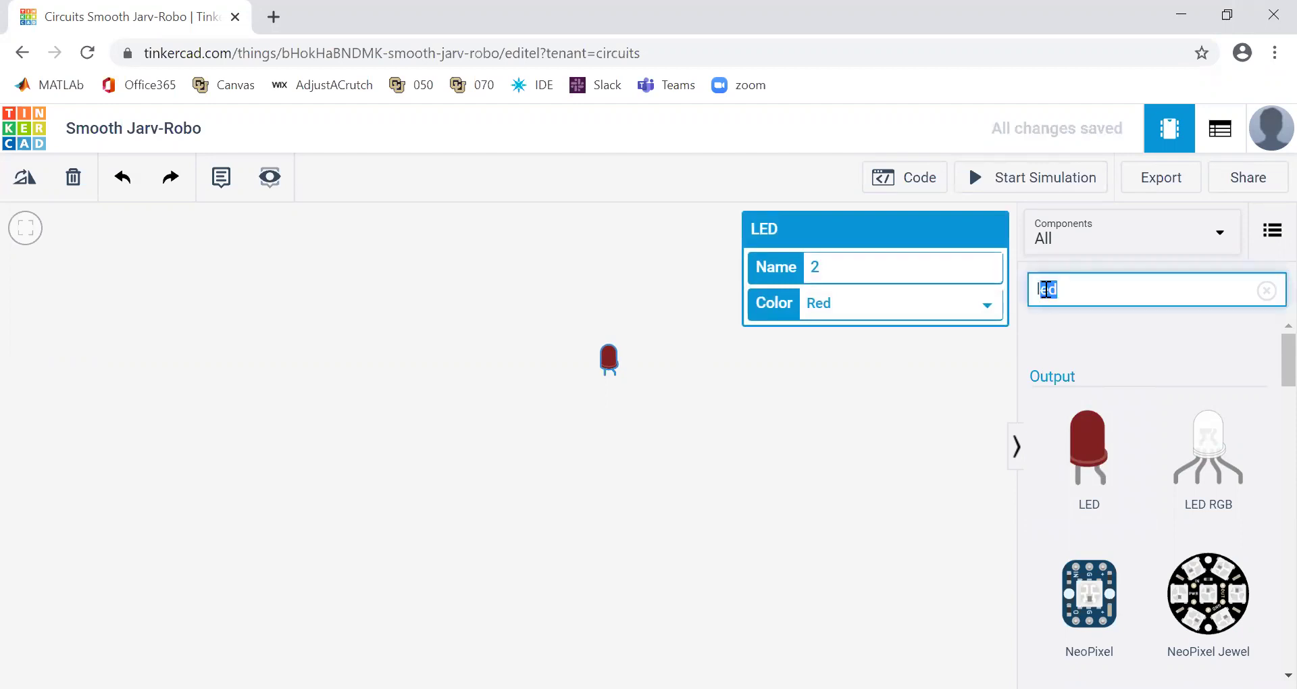
pyautogui.press('BackSpace')
pyautogui.write('button')
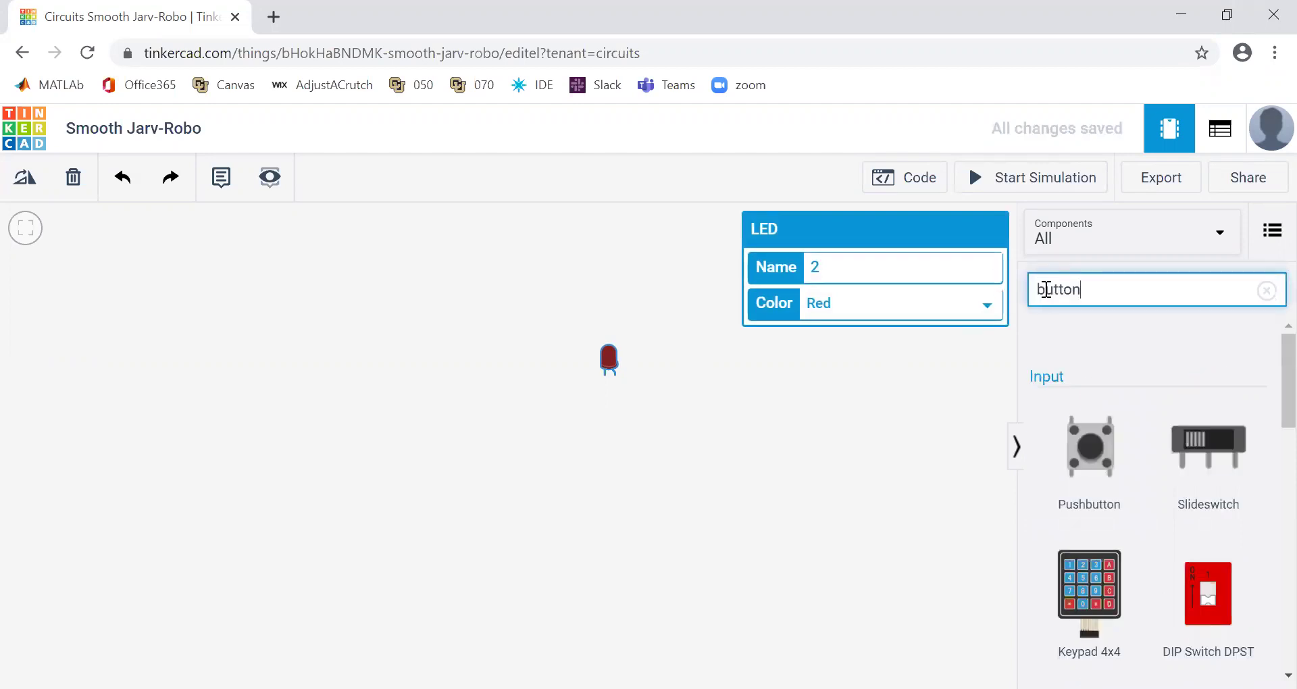
pyautogui.moveTo(1089, 446); pyautogui.dragTo(708, 352)
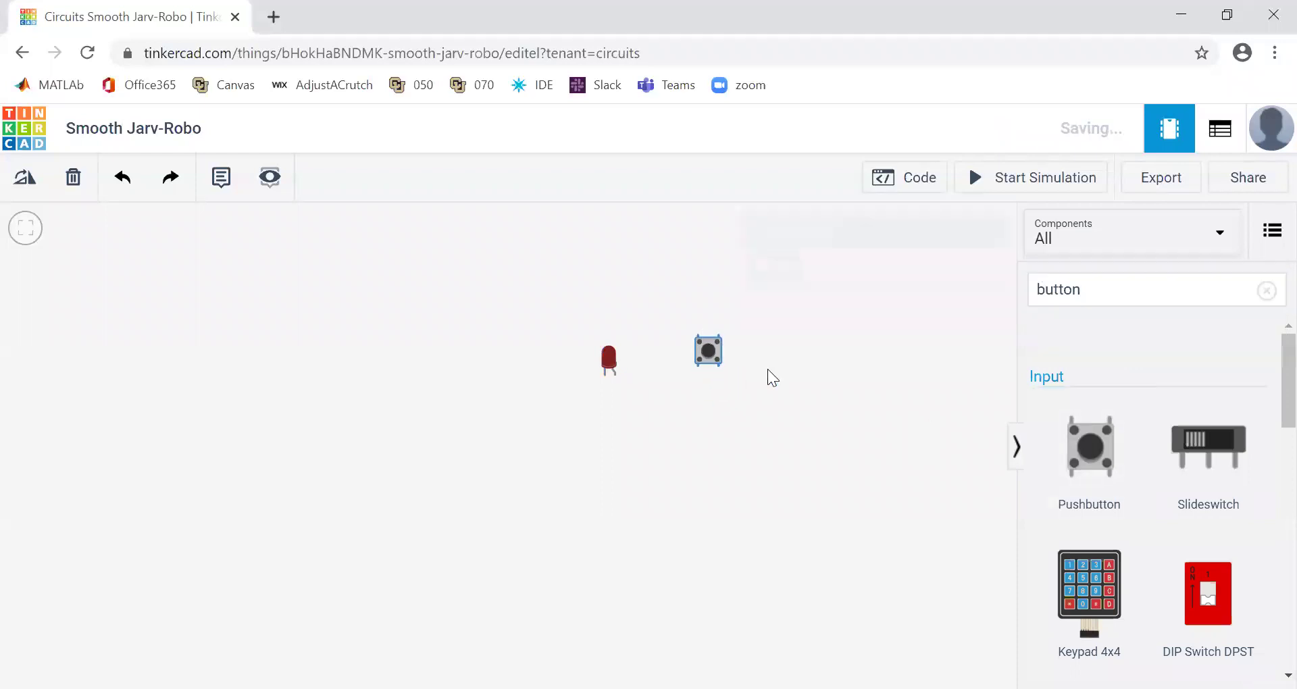
# Step: Search 'bread' and place a breadboard under the LED and pushbutton
pyautogui.doubleClick(1087, 291)
pyautogui.write('bread')
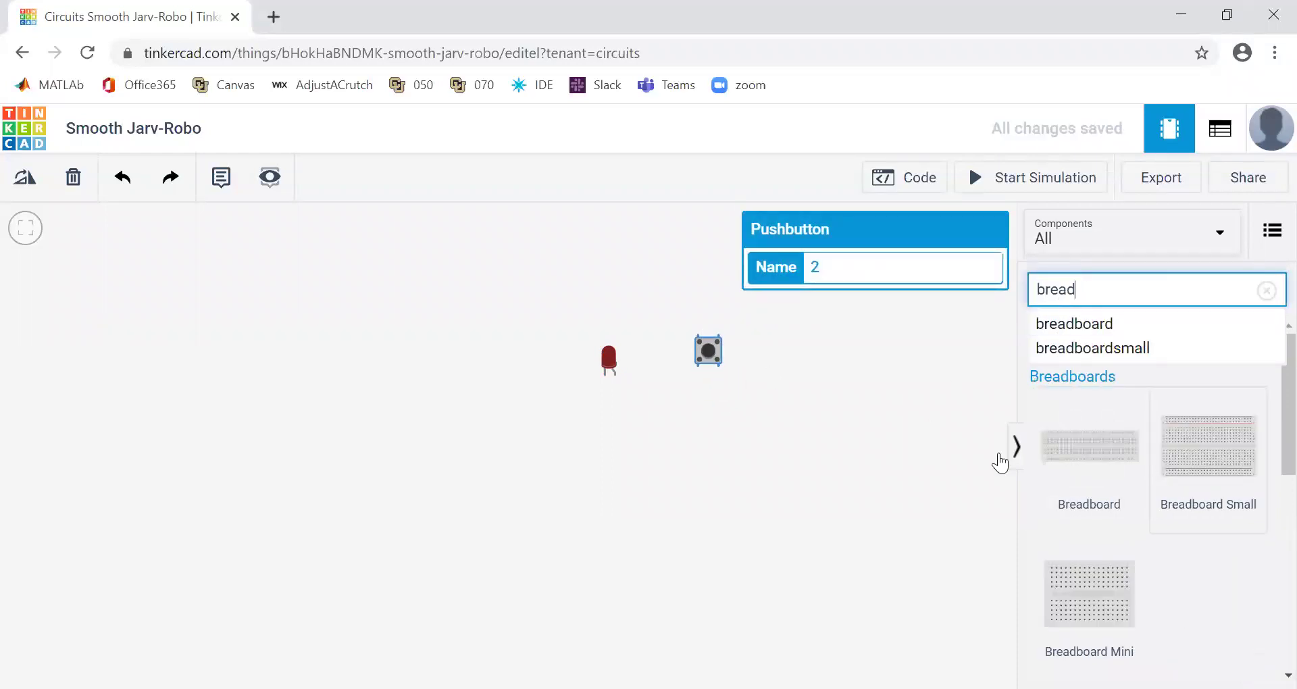
pyautogui.moveTo(1000, 462); pyautogui.dragTo(598, 490)
pyautogui.click(885, 429)
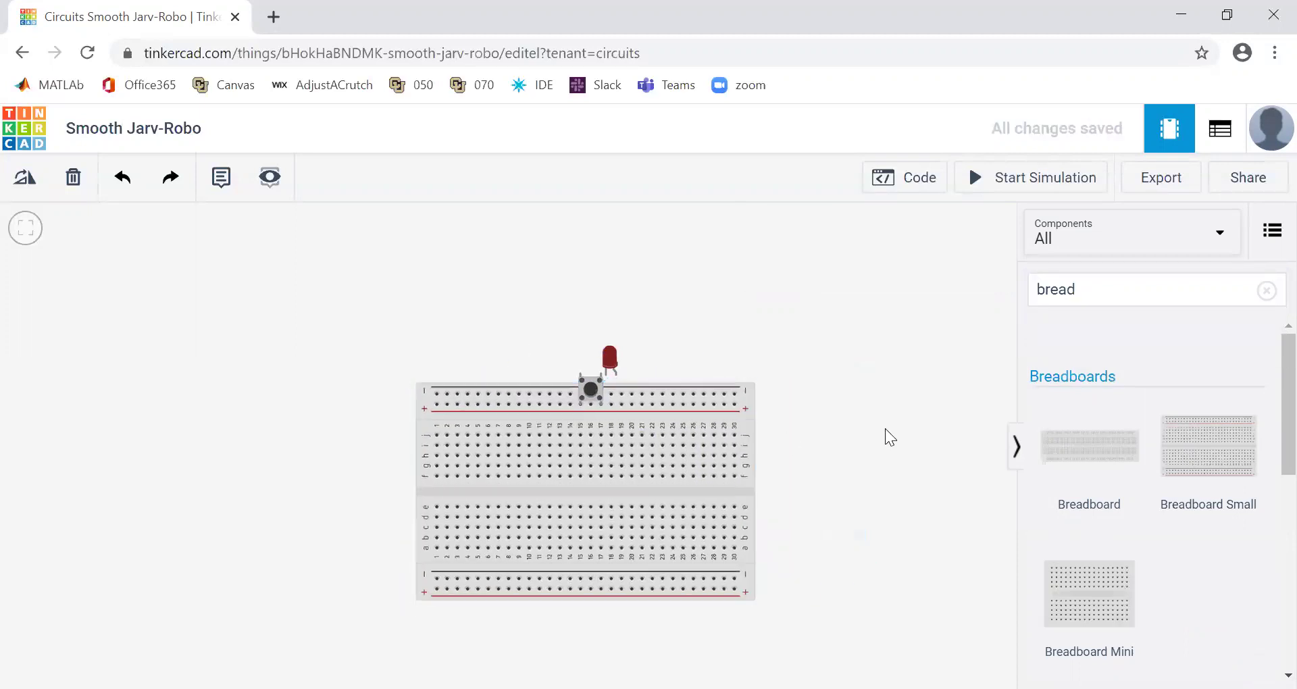
# Step: Search '5v', place a 1.5V battery right of the breadboard, and set its count to 3
pyautogui.doubleClick(1109, 286)
pyautogui.click(961, 278)
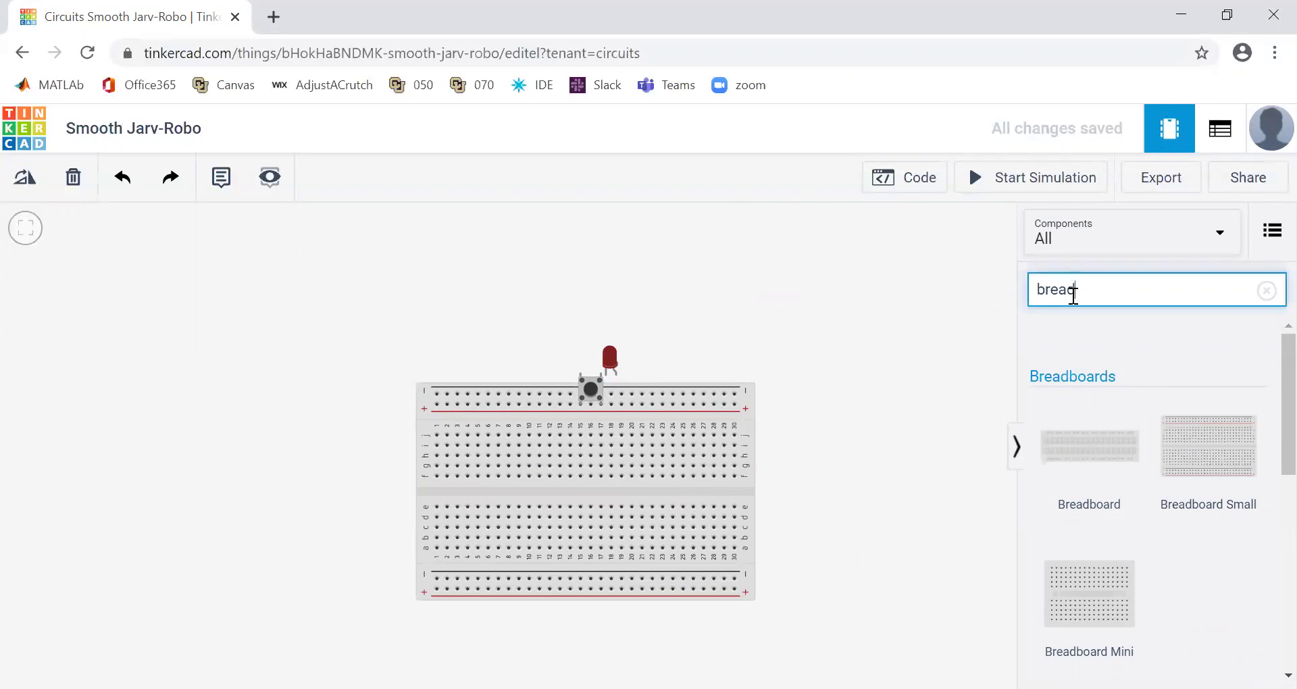
pyautogui.doubleClick(1073, 295)
pyautogui.write('5v')
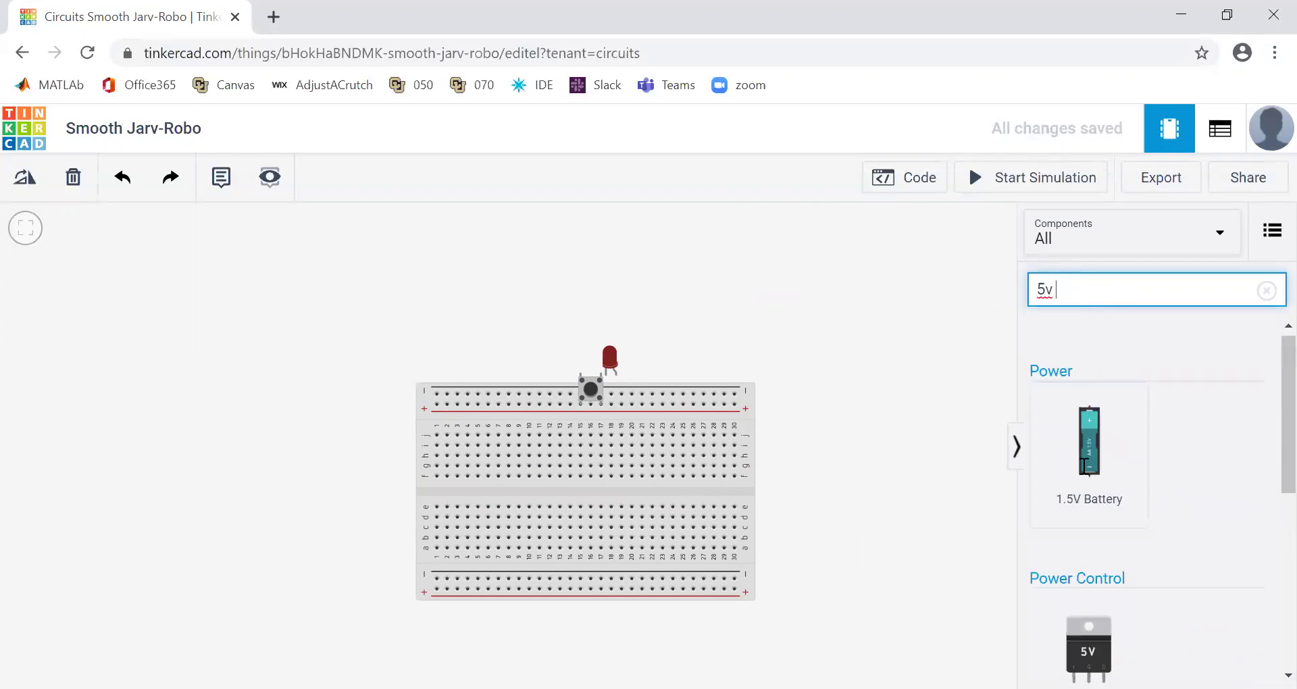
pyautogui.scroll(-3, 1090, 471)
pyautogui.scroll(3, 1090, 470)
pyautogui.moveTo(1089, 471); pyautogui.dragTo(865, 244)
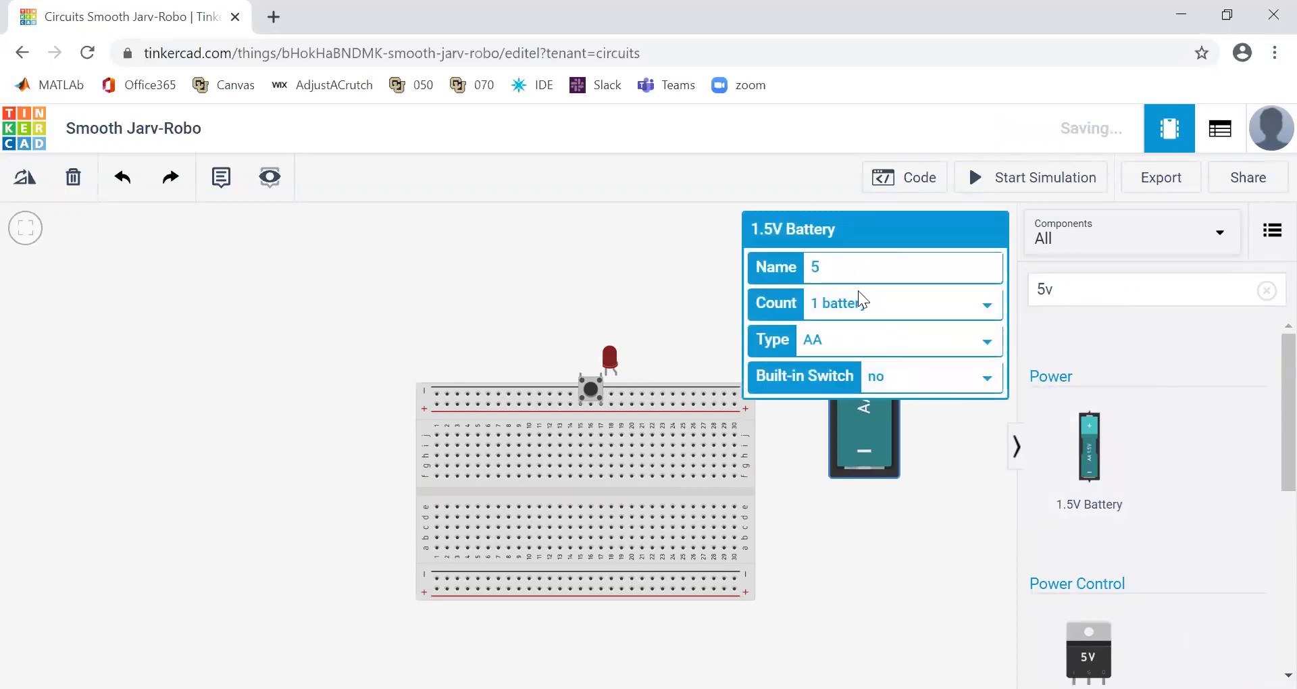
pyautogui.click(878, 303)
pyautogui.click(868, 400)
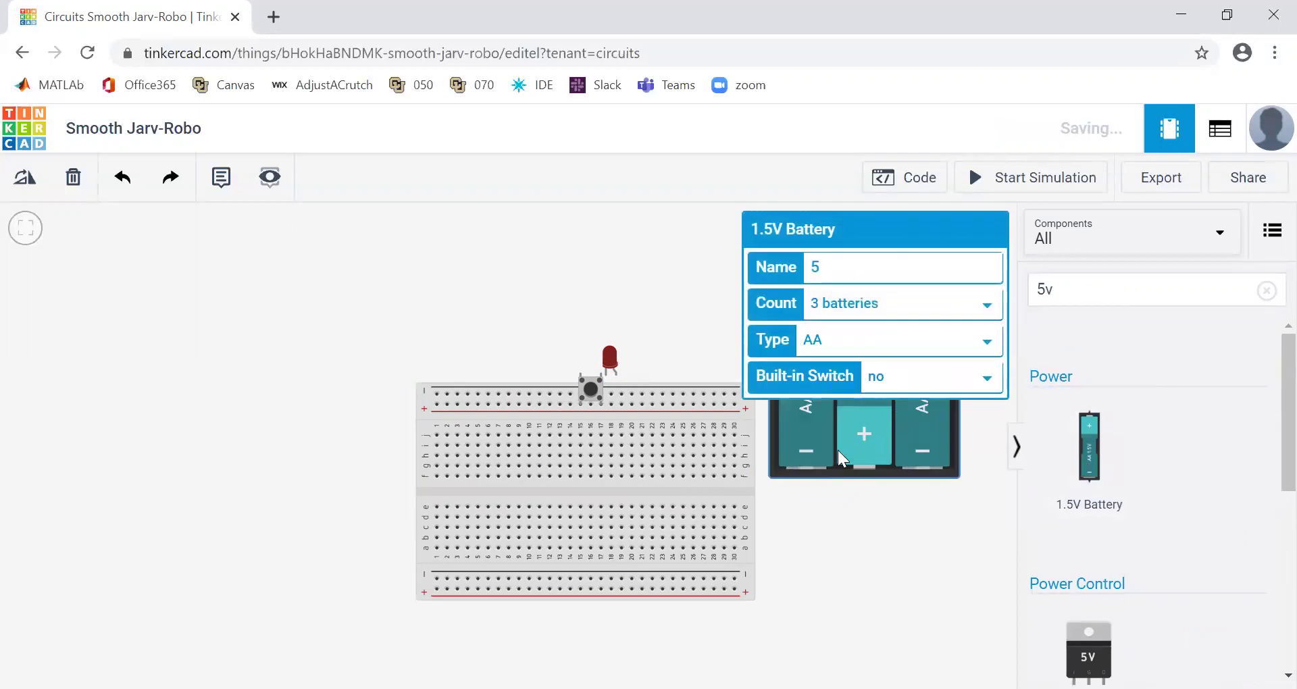
pyautogui.click(894, 550)
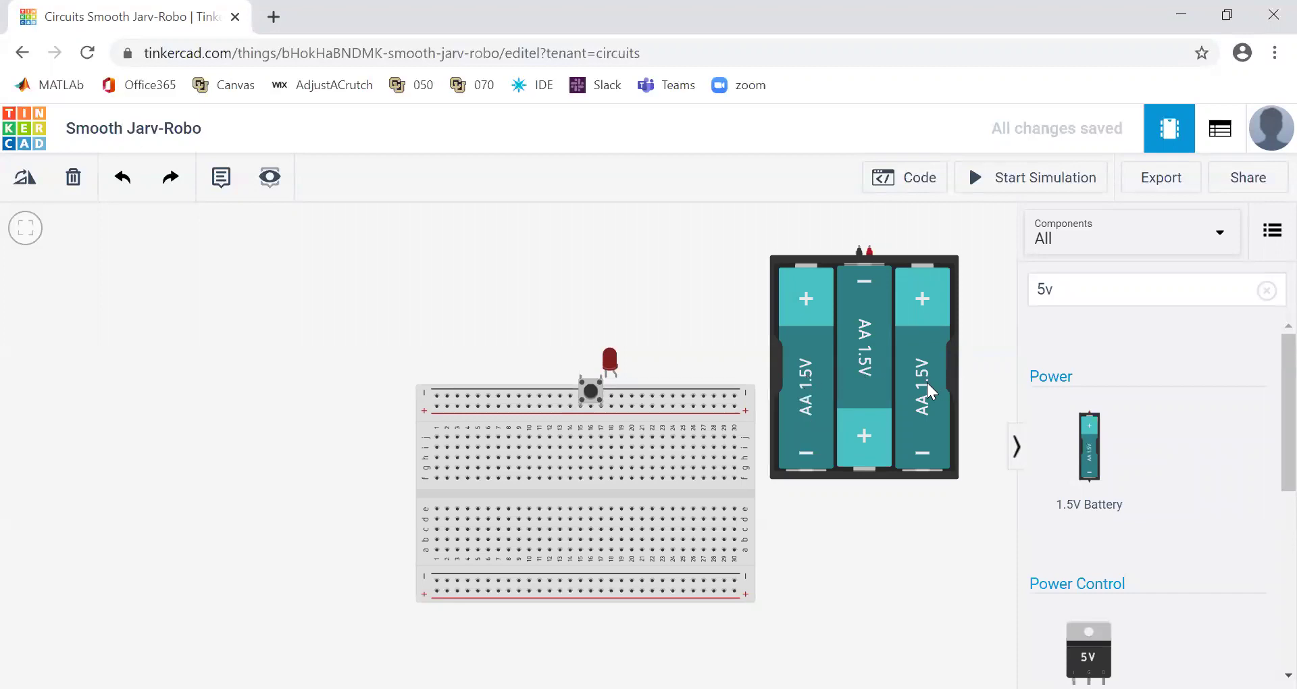
# Step: Rotate the breadboard to stand vertically and move the LED and pushbutton off to its left
pyautogui.click(687, 451)
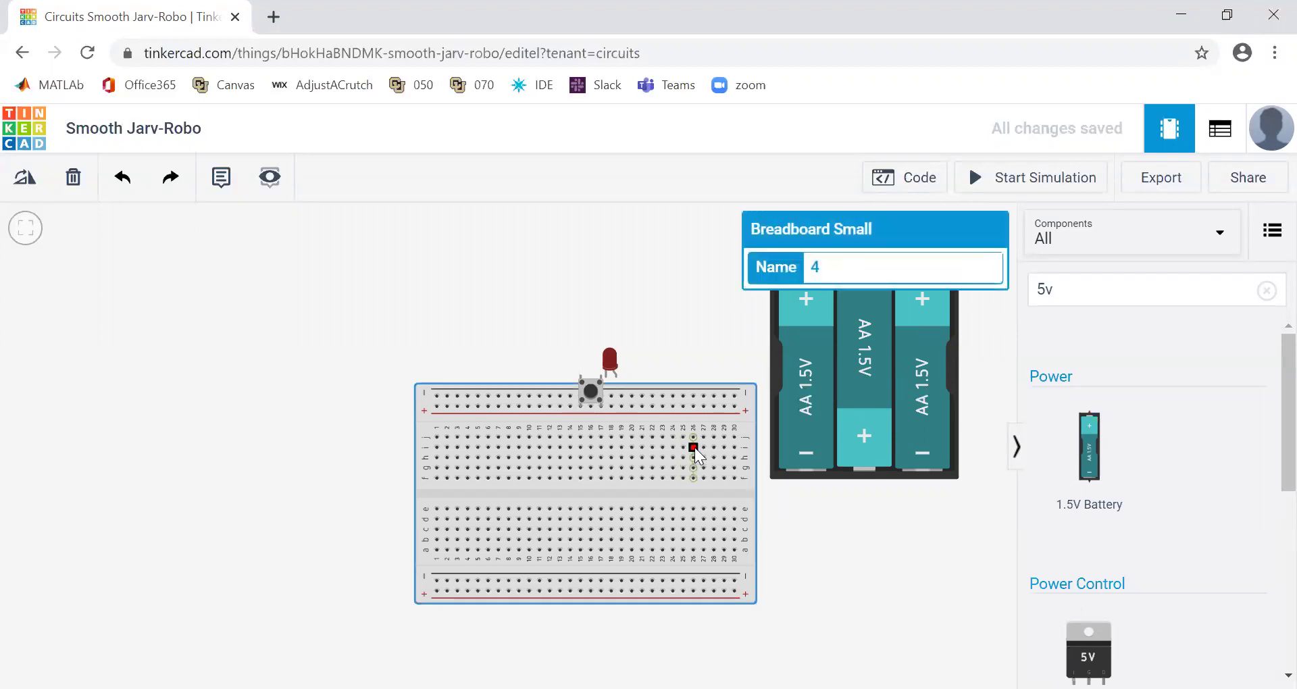
pyautogui.press('r')
pyautogui.click(700, 532)
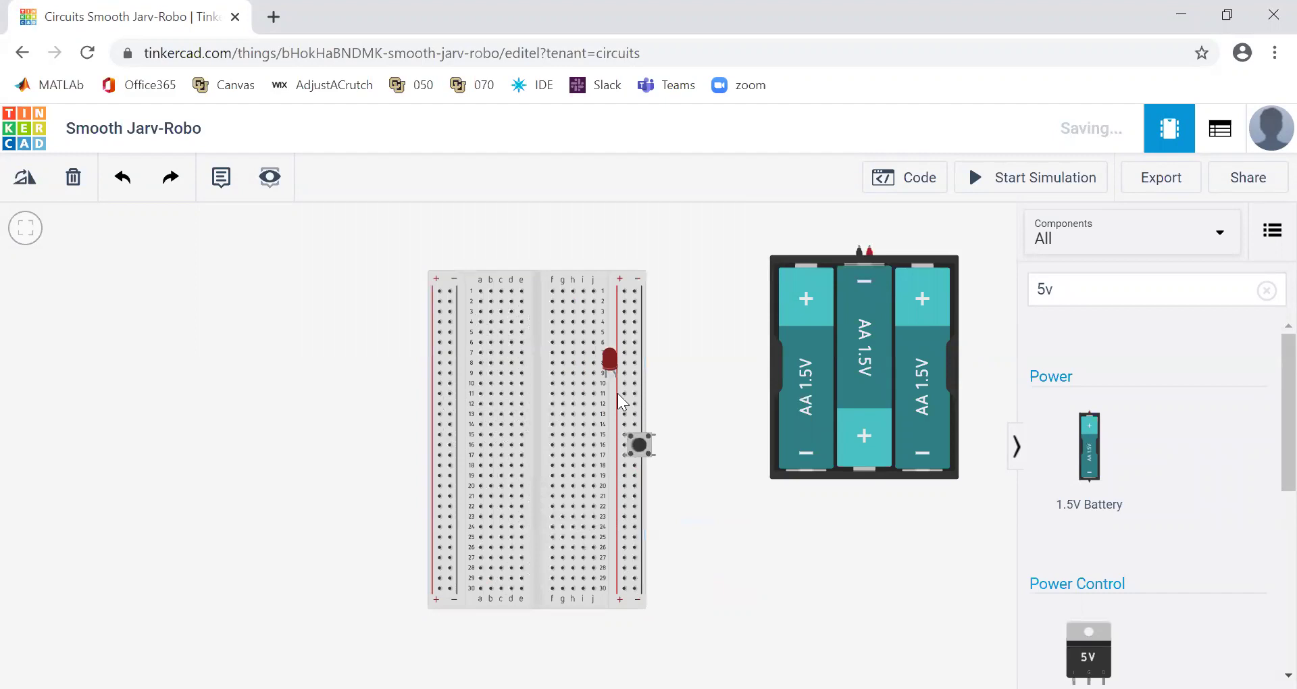
pyautogui.moveTo(610, 364); pyautogui.dragTo(243, 309)
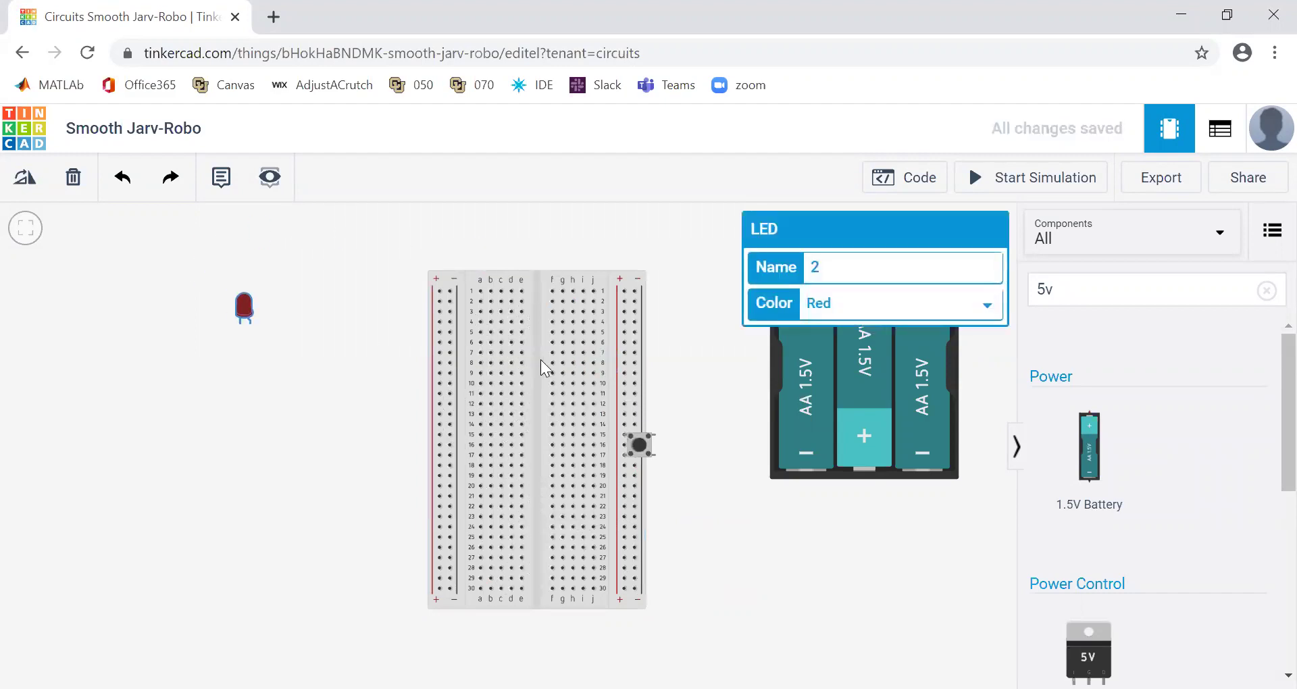
pyautogui.moveTo(639, 444); pyautogui.dragTo(350, 408)
# Step: Rotate the battery pack and move it in beside the breadboard
pyautogui.click(922, 423)
pyautogui.press('r')
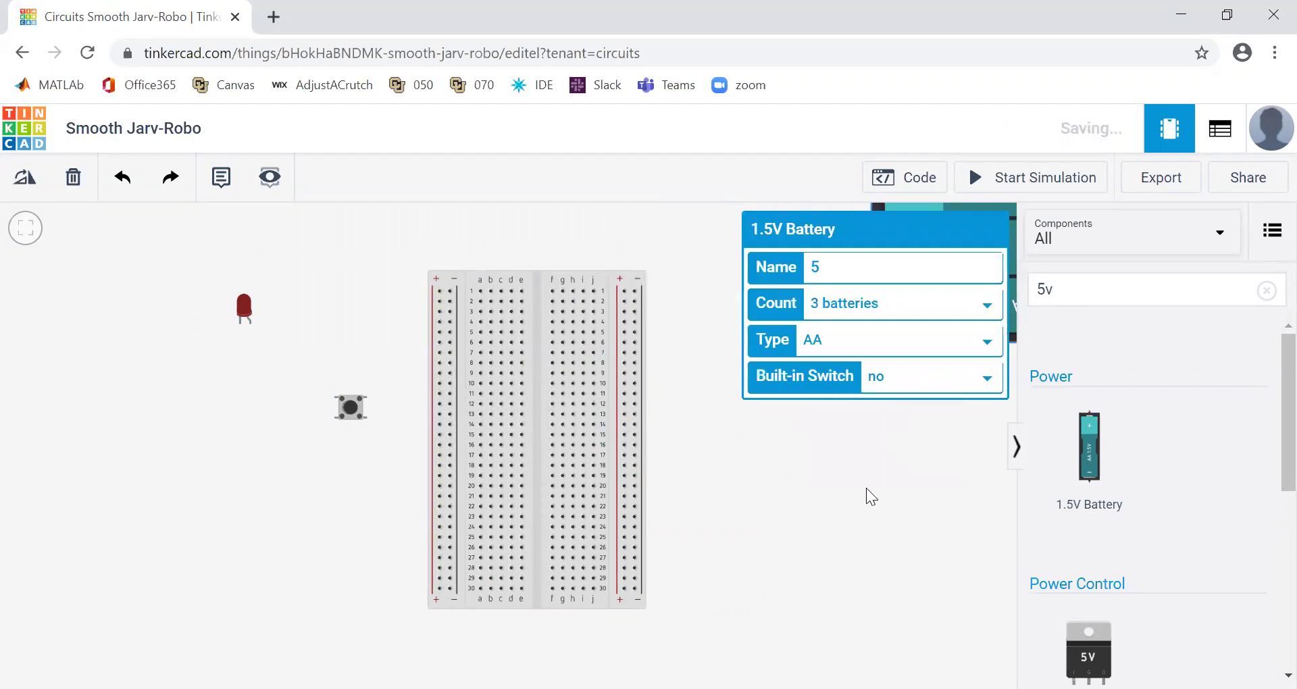
pyautogui.click(869, 401)
pyautogui.moveTo(940, 319); pyautogui.dragTo(783, 566)
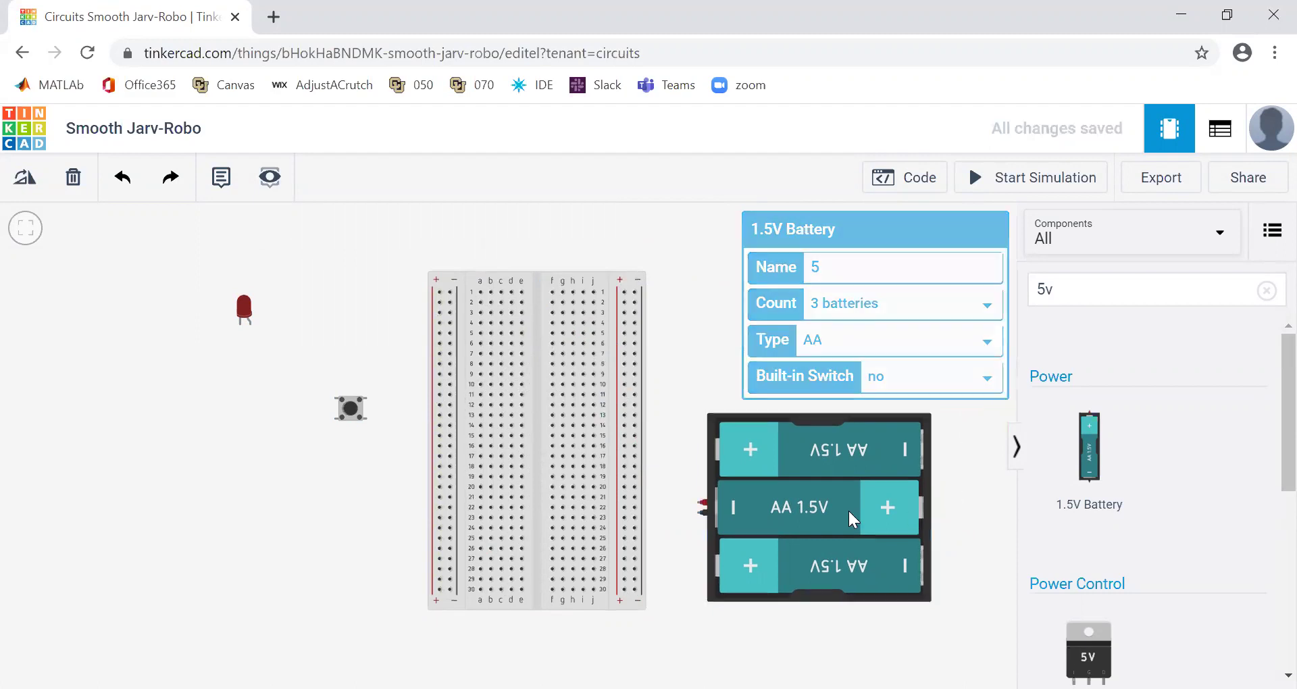
pyautogui.moveTo(810, 515); pyautogui.dragTo(784, 518)
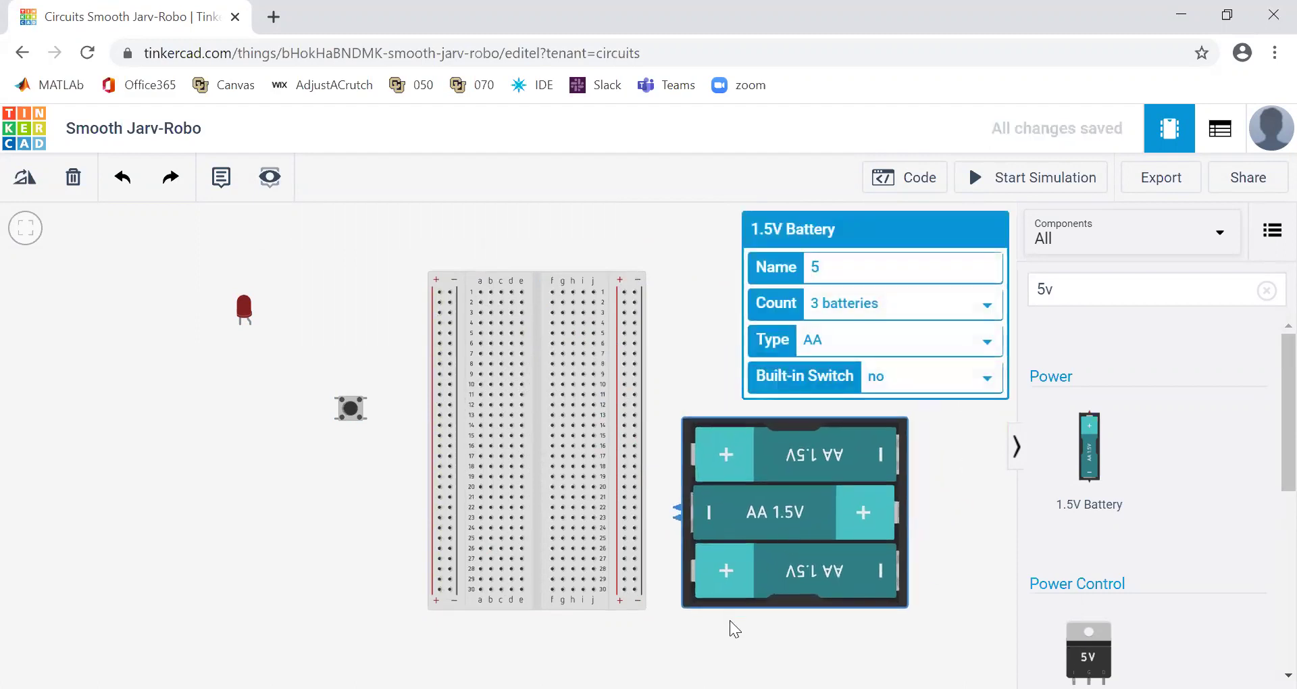
pyautogui.click(757, 630)
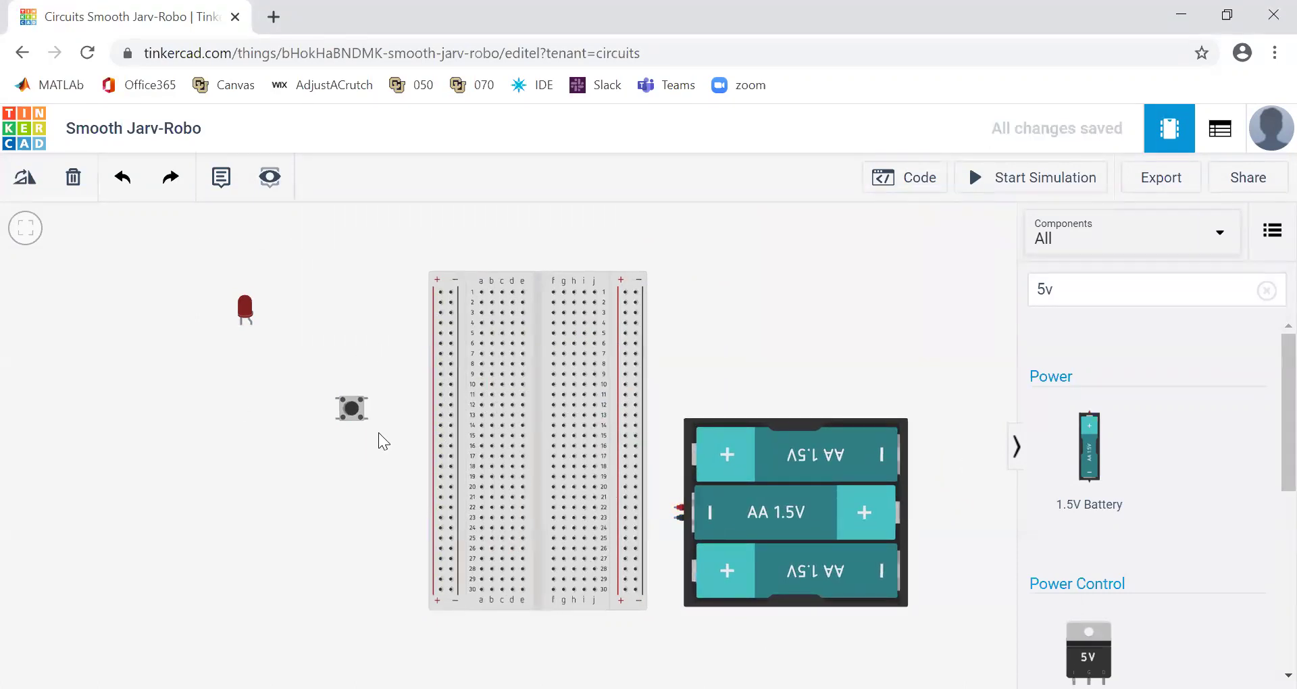
# Step: Select the pushbutton left of the breadboard, then deselect it
pyautogui.scroll(4, 368, 424)
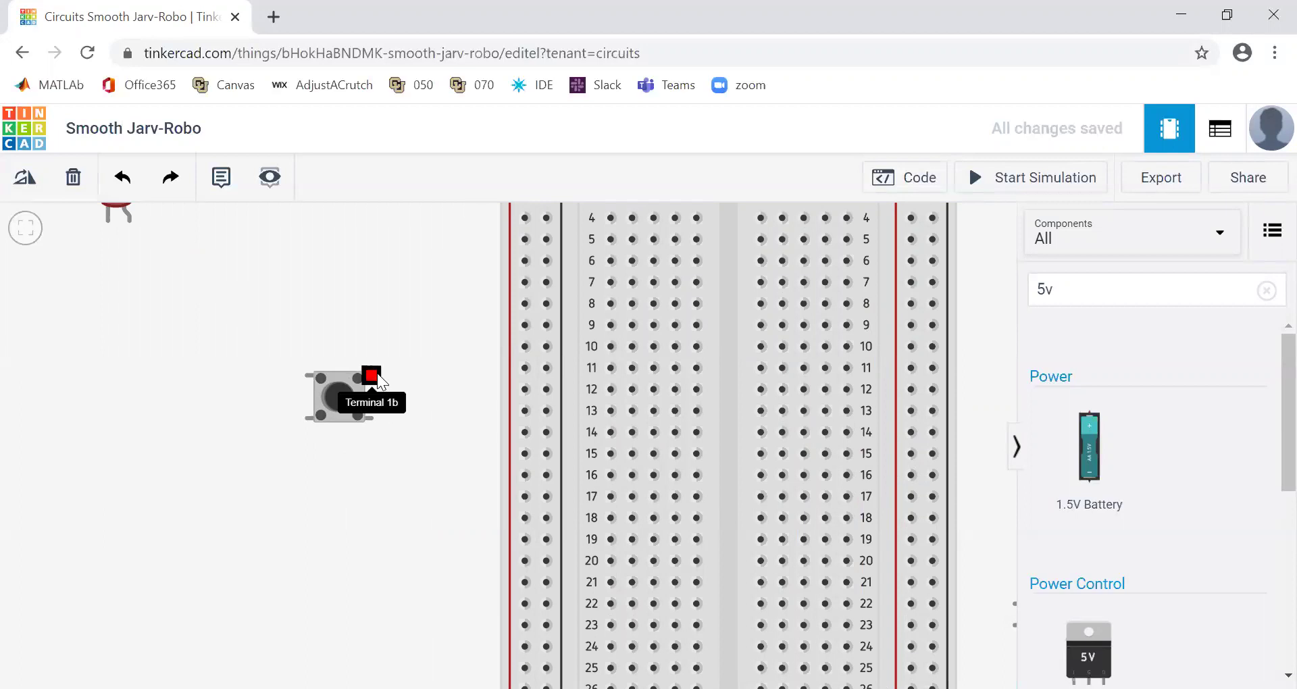
pyautogui.moveTo(342, 391); pyautogui.dragTo(343, 395)
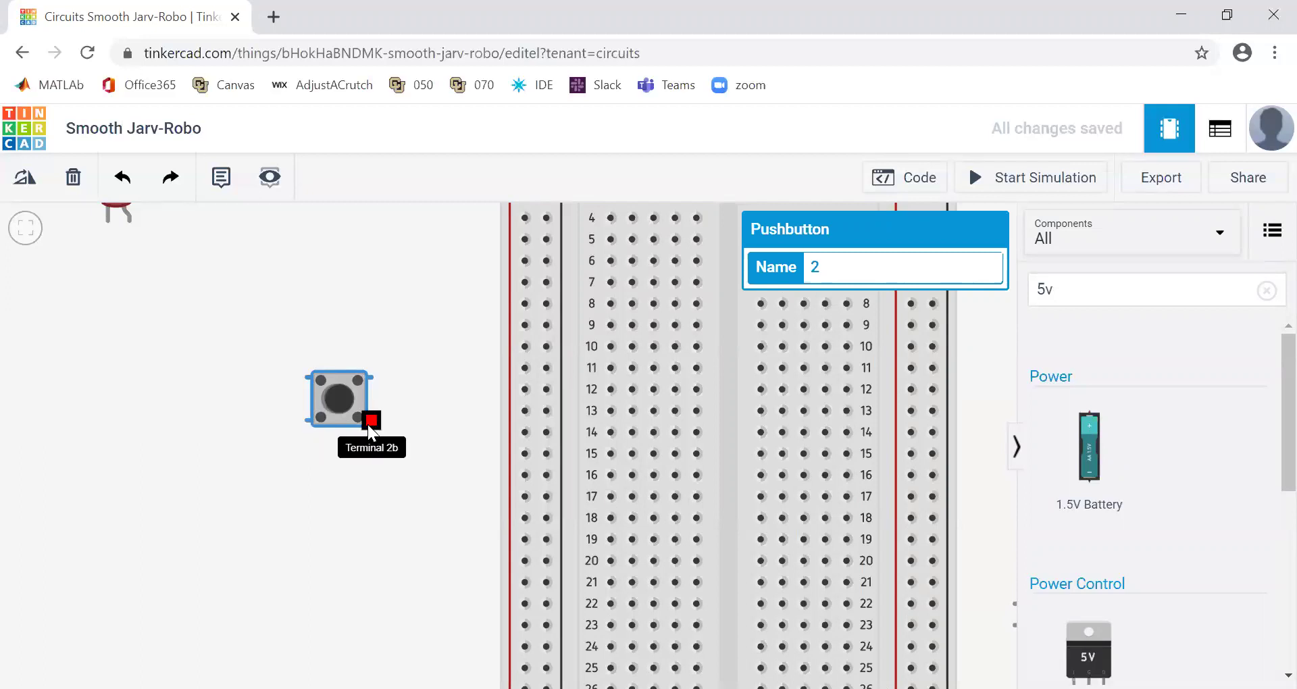
pyautogui.click(400, 524)
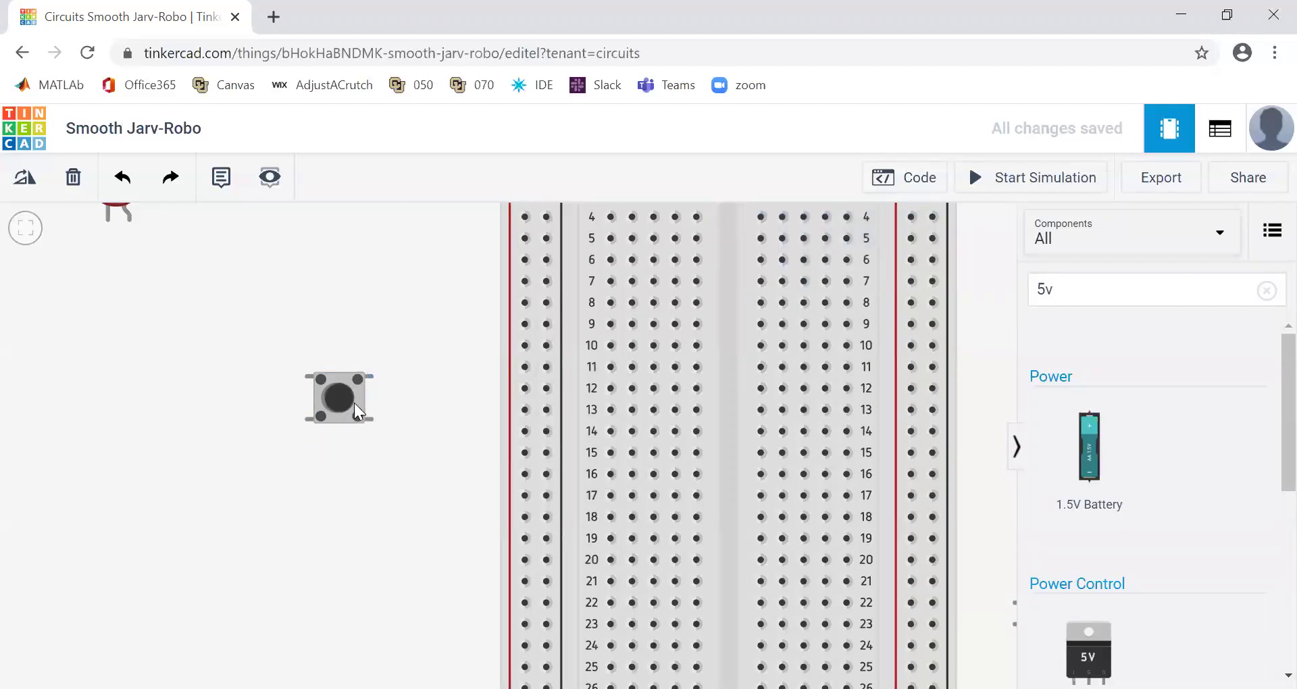
# Step: Plug the pushbutton across the breadboard's centre gap near rows 13–15
pyautogui.moveTo(353, 402); pyautogui.dragTo(735, 436)
pyautogui.click(365, 493)
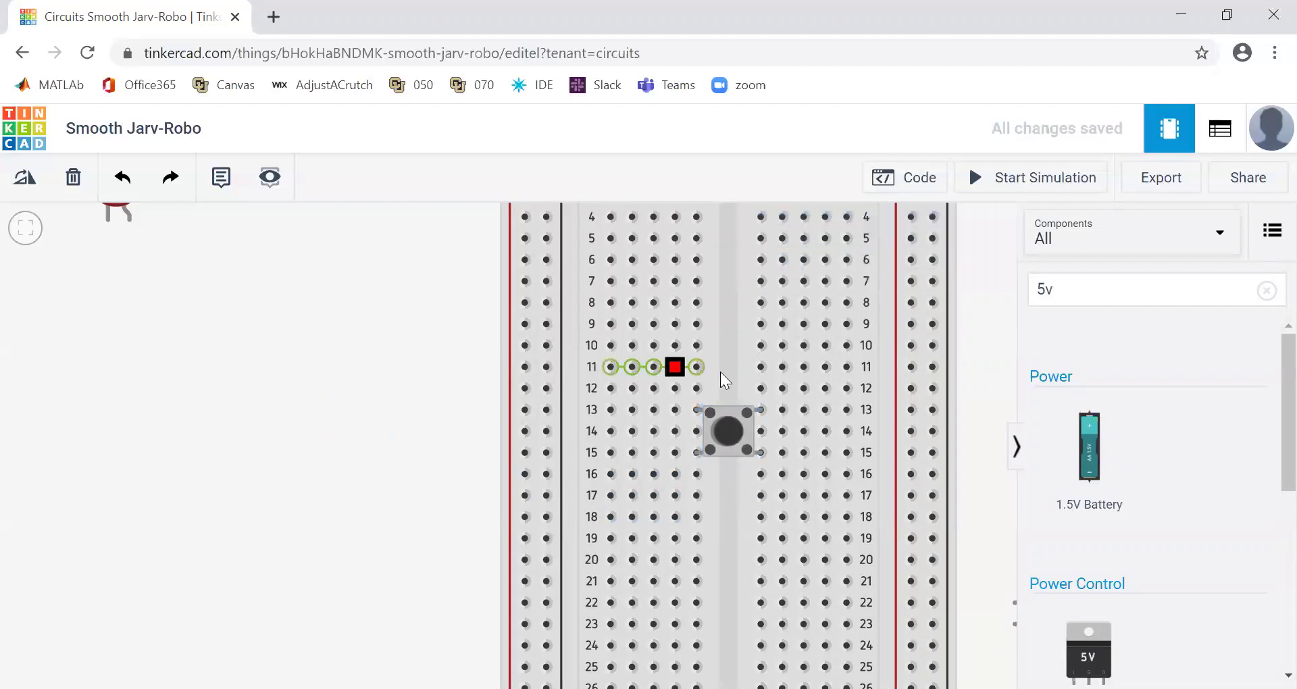
pyautogui.scroll(-5, 723, 374)
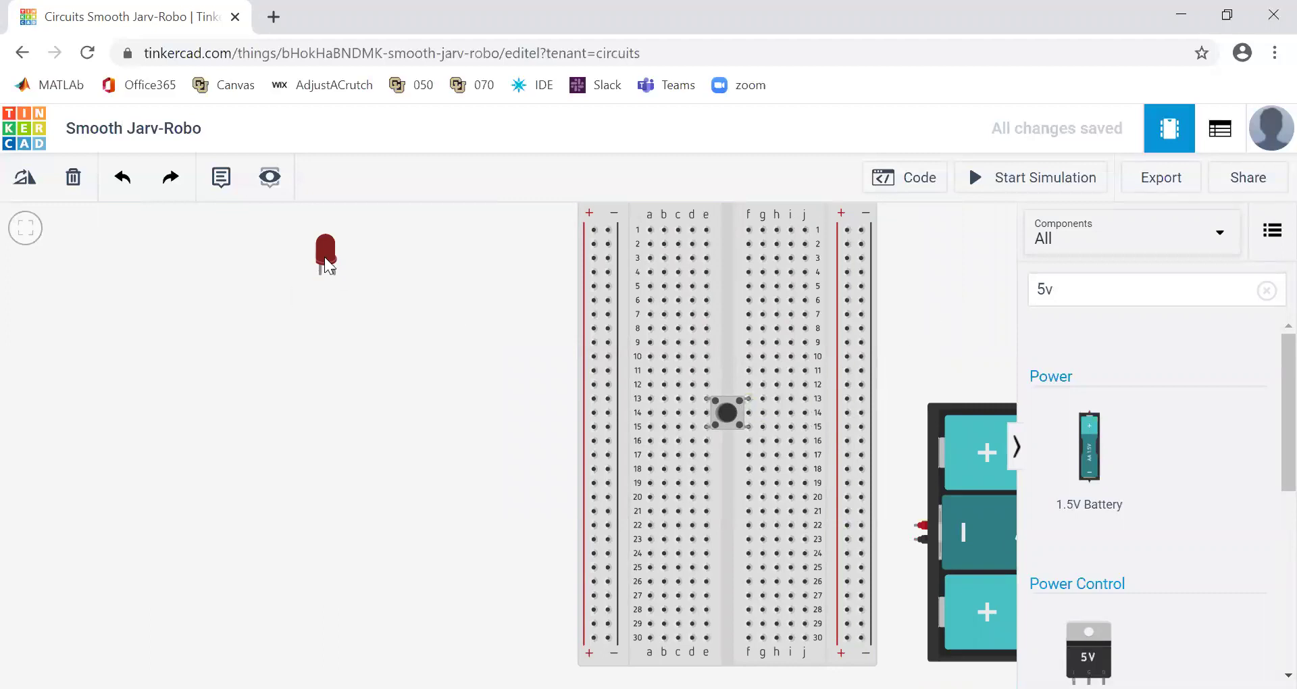
# Step: Plug the LED into the breadboard and rotate it to lie horizontally in row 13
pyautogui.moveTo(324, 257); pyautogui.dragTo(688, 375)
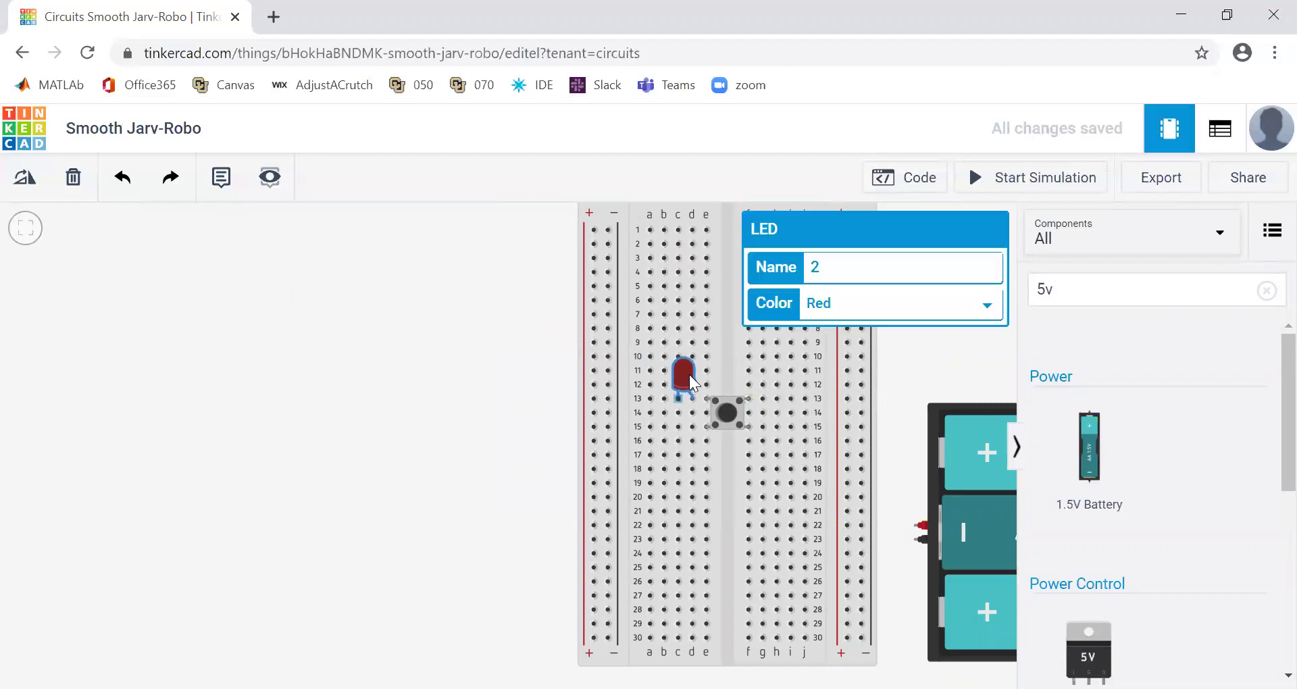
pyautogui.press('r')
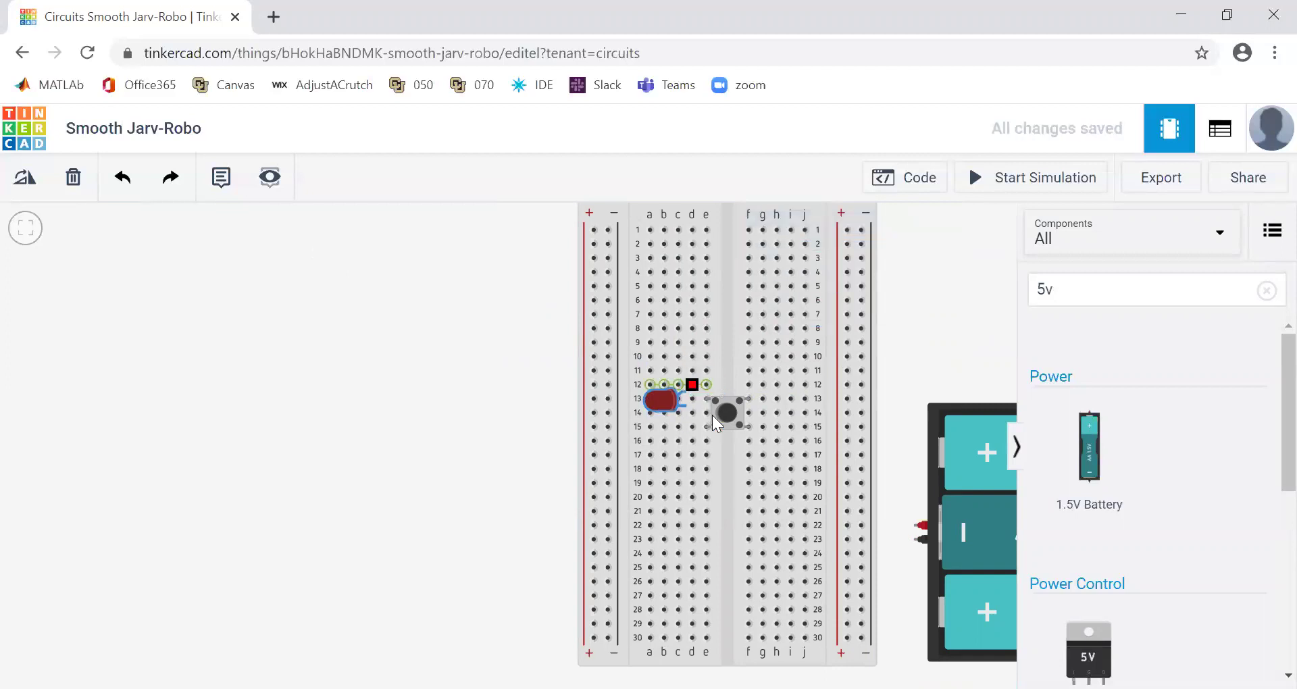
pyautogui.click(671, 394)
# Step: Move the battery pack up and wire its positive terminal to hole e12 in red
pyautogui.moveTo(893, 516); pyautogui.dragTo(952, 429)
pyautogui.moveTo(388, 430); pyautogui.dragTo(37, 406)
pyautogui.moveTo(445, 451); pyautogui.dragTo(365, 454)
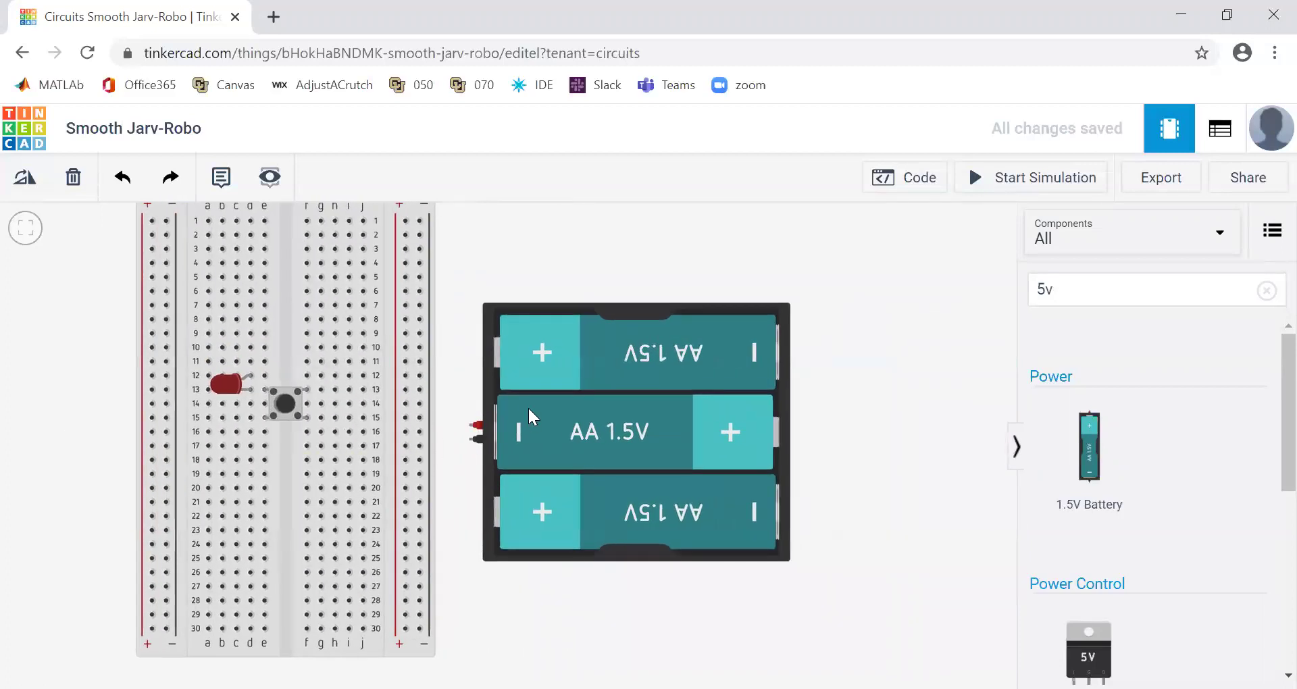
pyautogui.moveTo(528, 412); pyautogui.dragTo(515, 373)
pyautogui.click(478, 382)
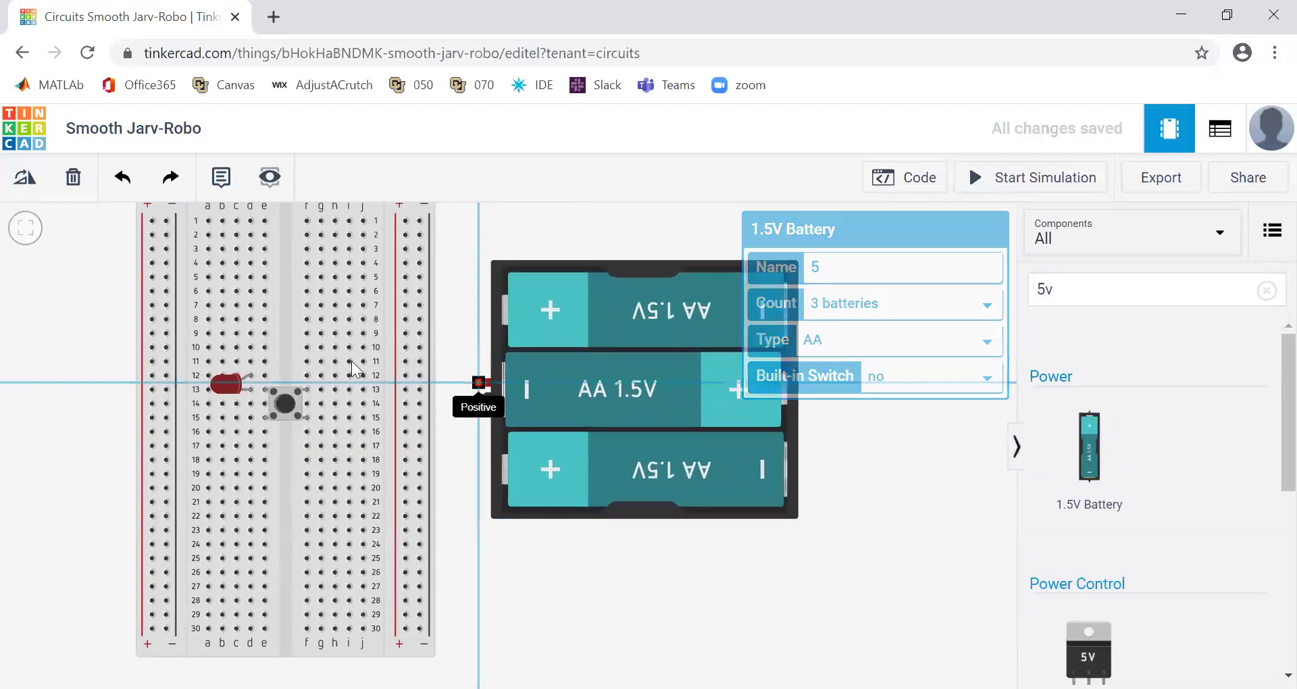
pyautogui.click(264, 376)
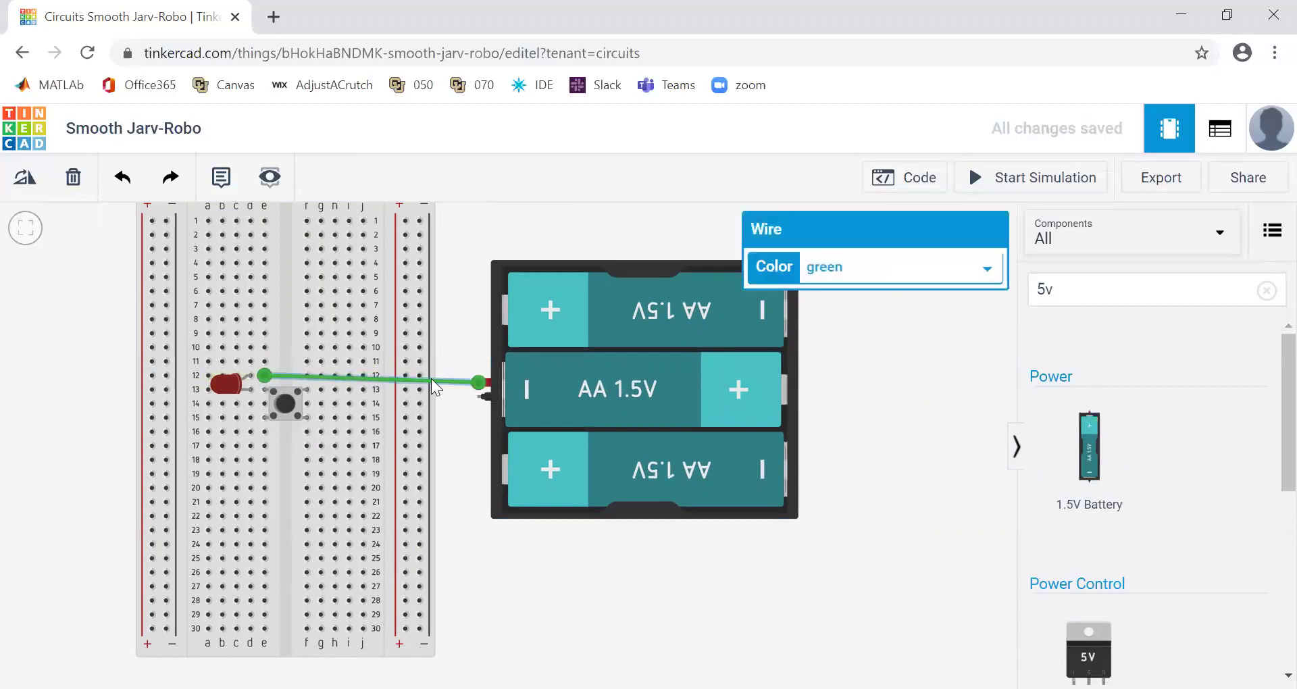
pyautogui.click(857, 267)
pyautogui.click(839, 327)
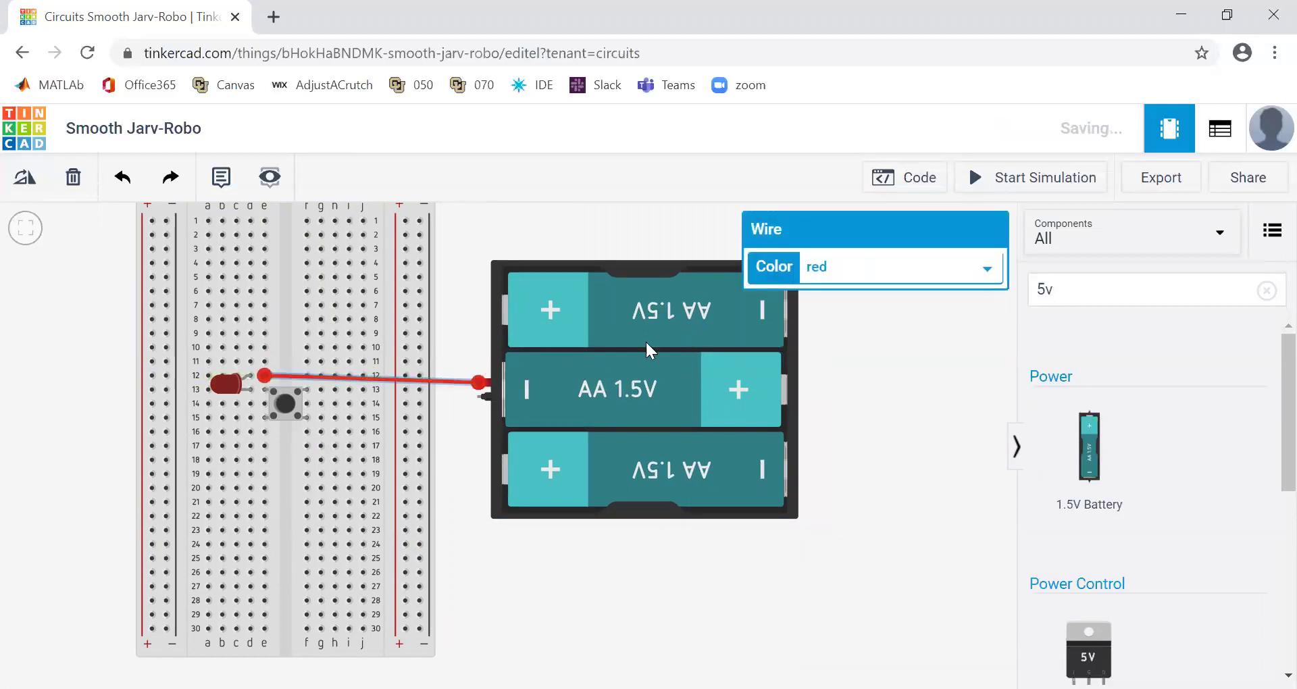
# Step: Wire the battery's negative terminal to hole c15 with a bend, coloured black
pyautogui.click(481, 397)
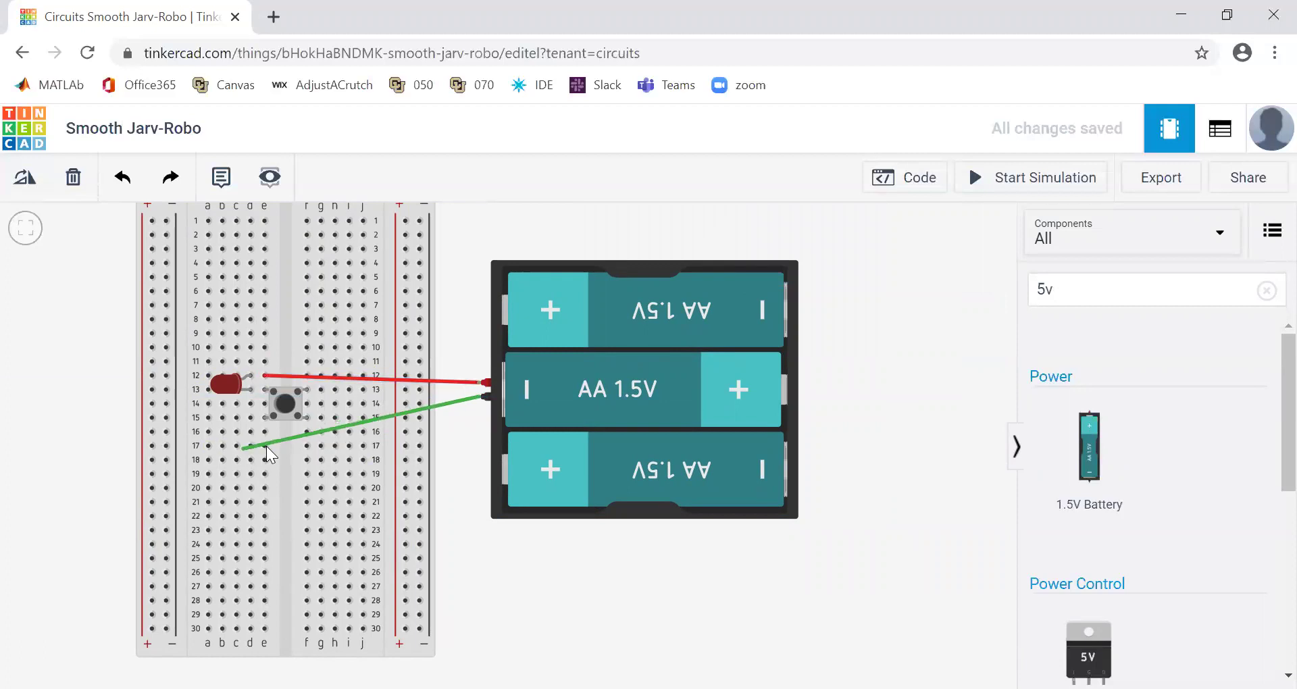
pyautogui.click(280, 442)
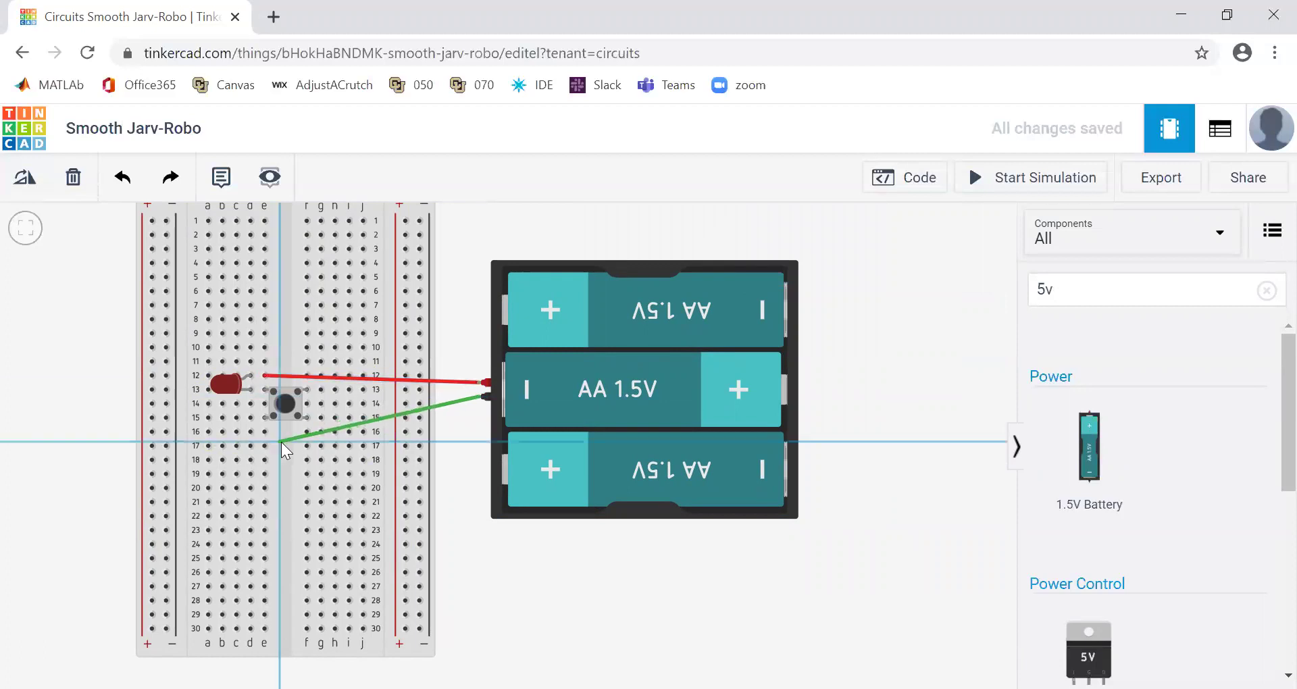
pyautogui.click(249, 418)
pyautogui.click(841, 270)
pyautogui.click(838, 302)
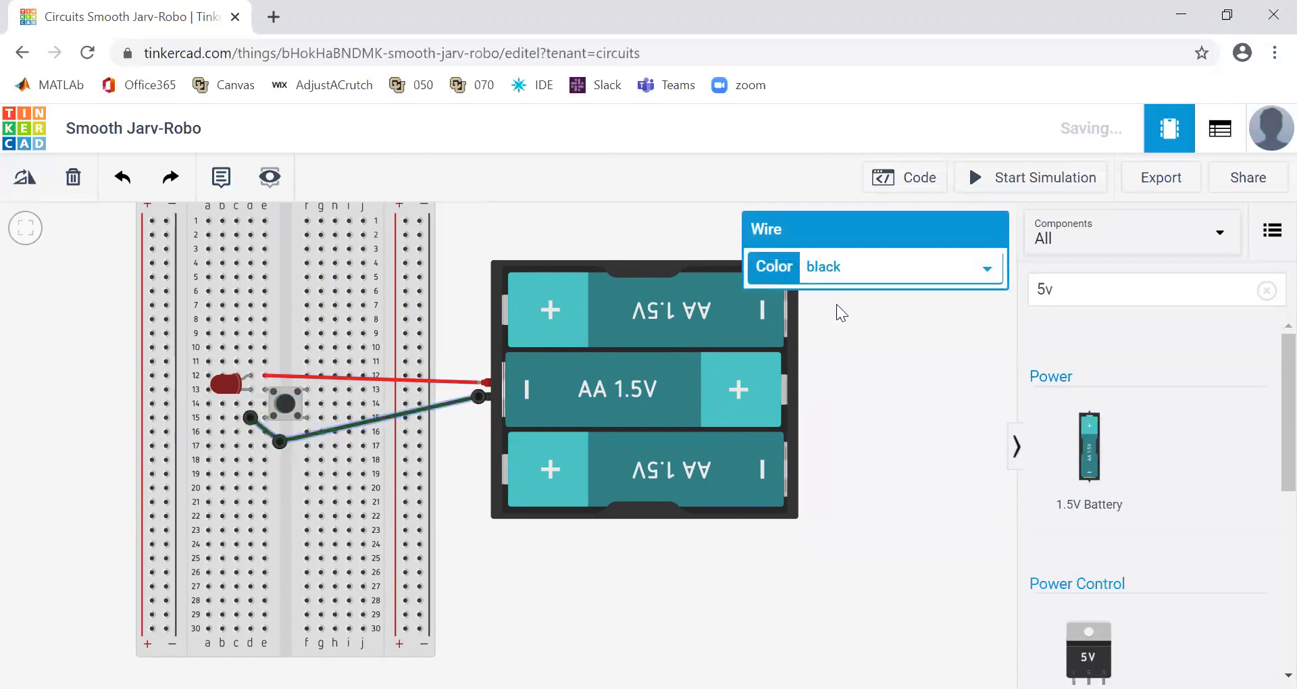
pyautogui.click(896, 423)
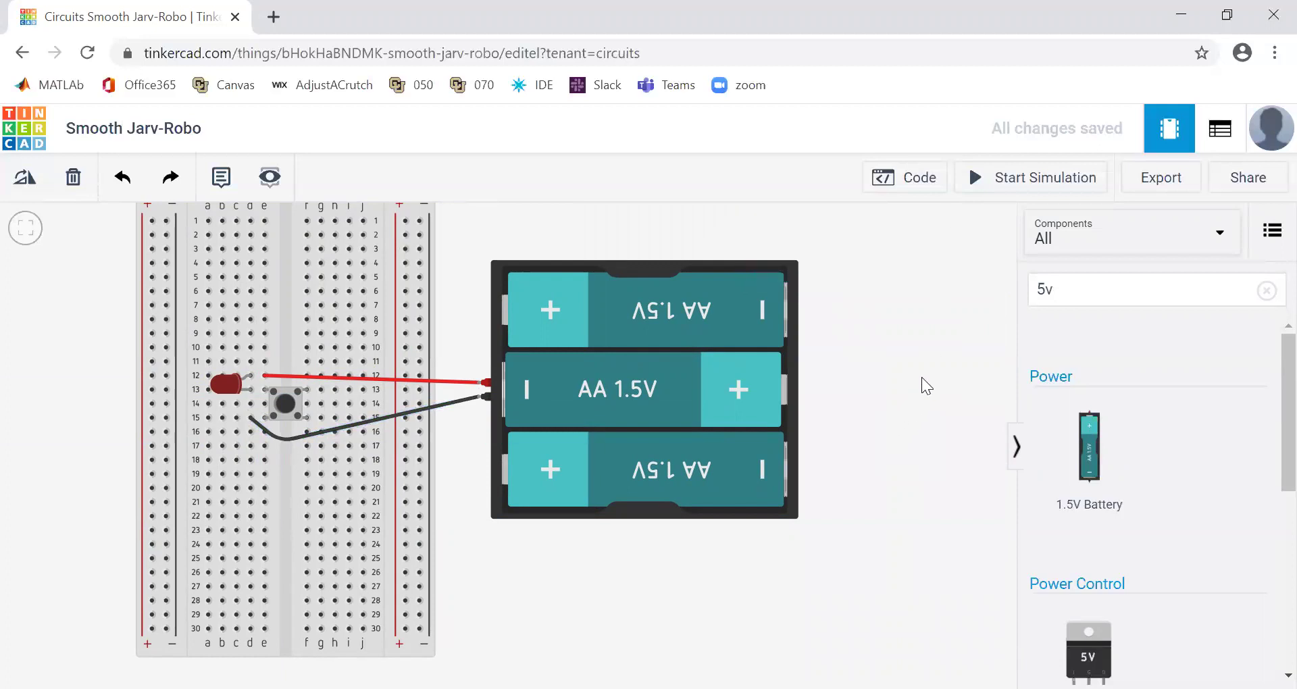
# Step: Start the simulation, press the pushbutton, and read the LED's overcurrent warning of about 322 mA
pyautogui.press('s')
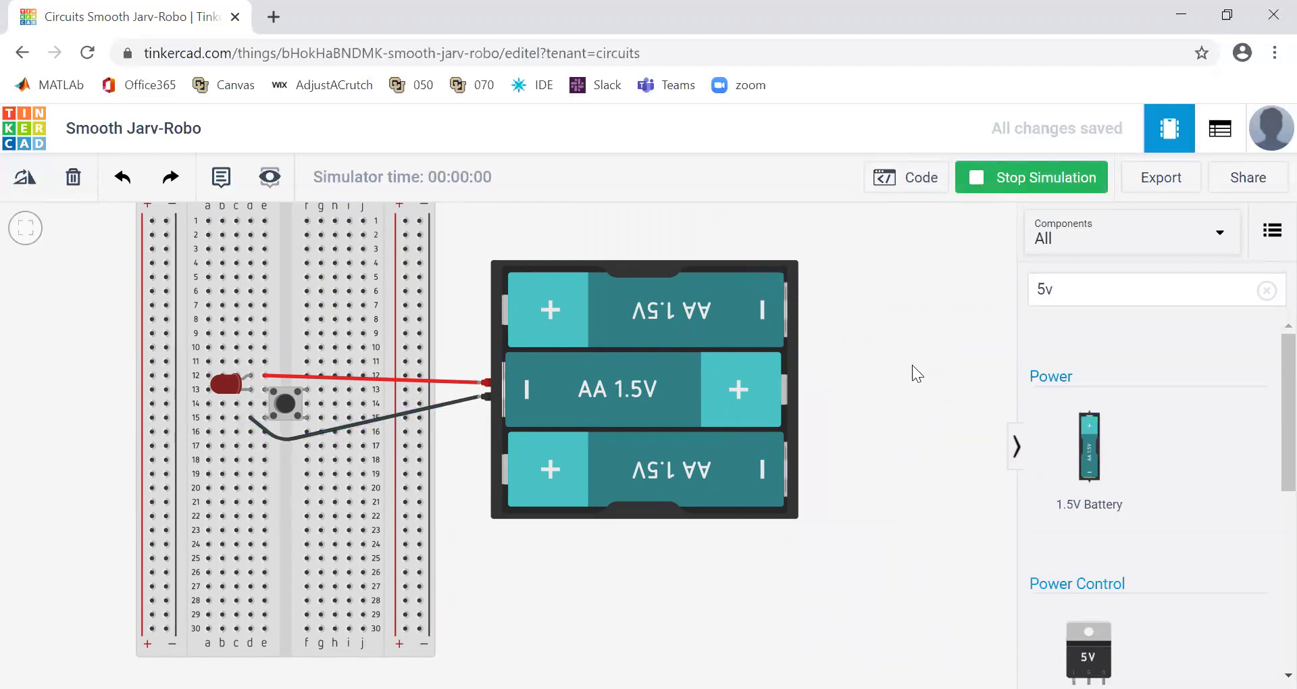
pyautogui.click(282, 404)
pyautogui.moveTo(232, 375)
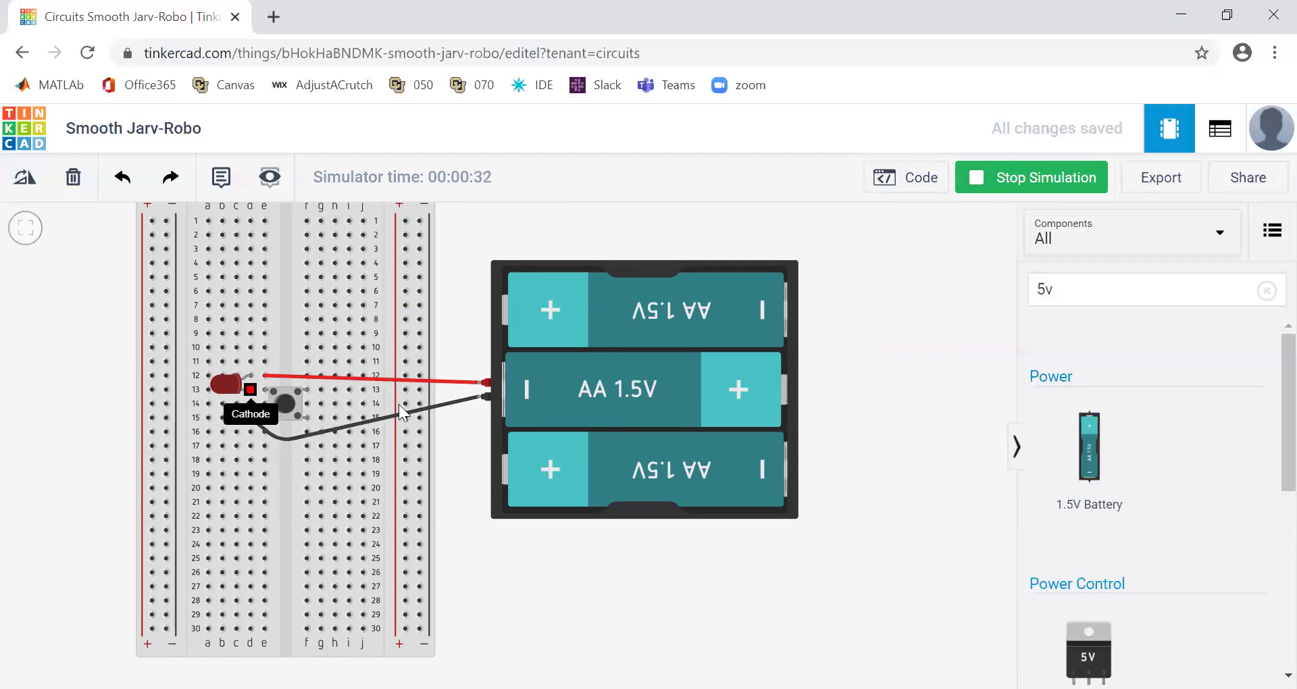
# Step: Add a resistor, move the LED higher, and plug the resistor in near row 11, column e
pyautogui.click(1084, 277)
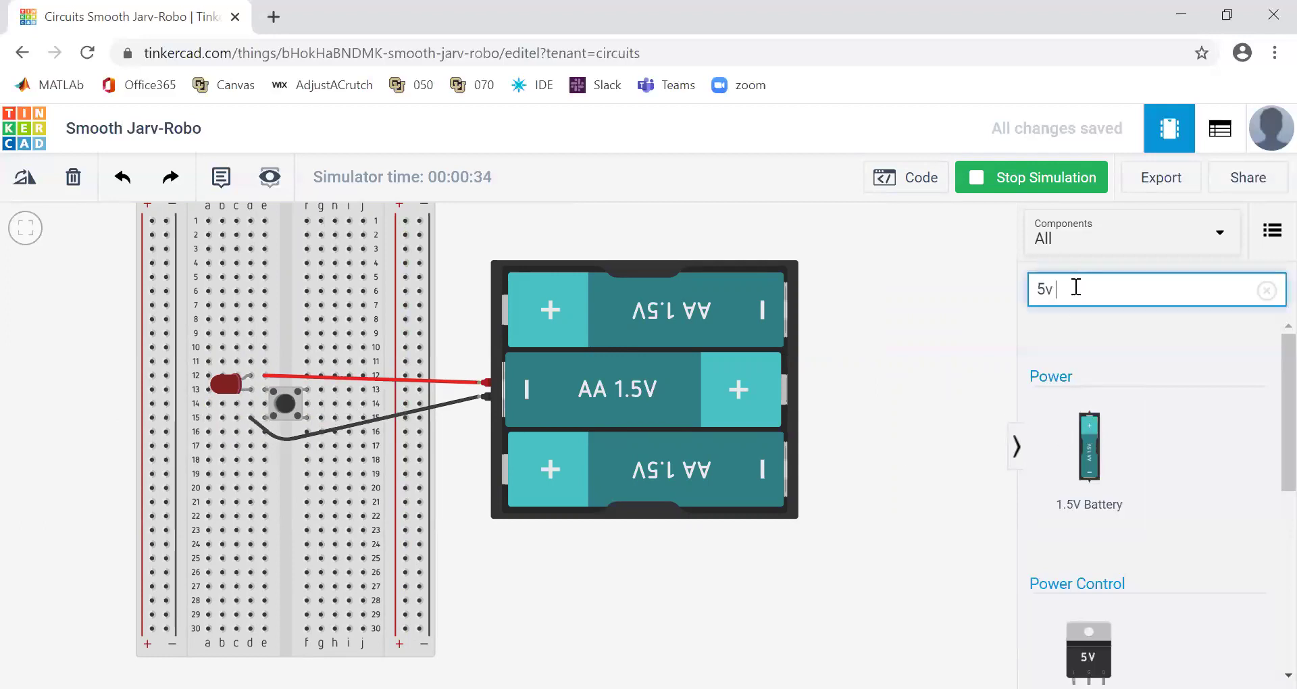
pyautogui.doubleClick(1041, 287)
pyautogui.write('Tesis')
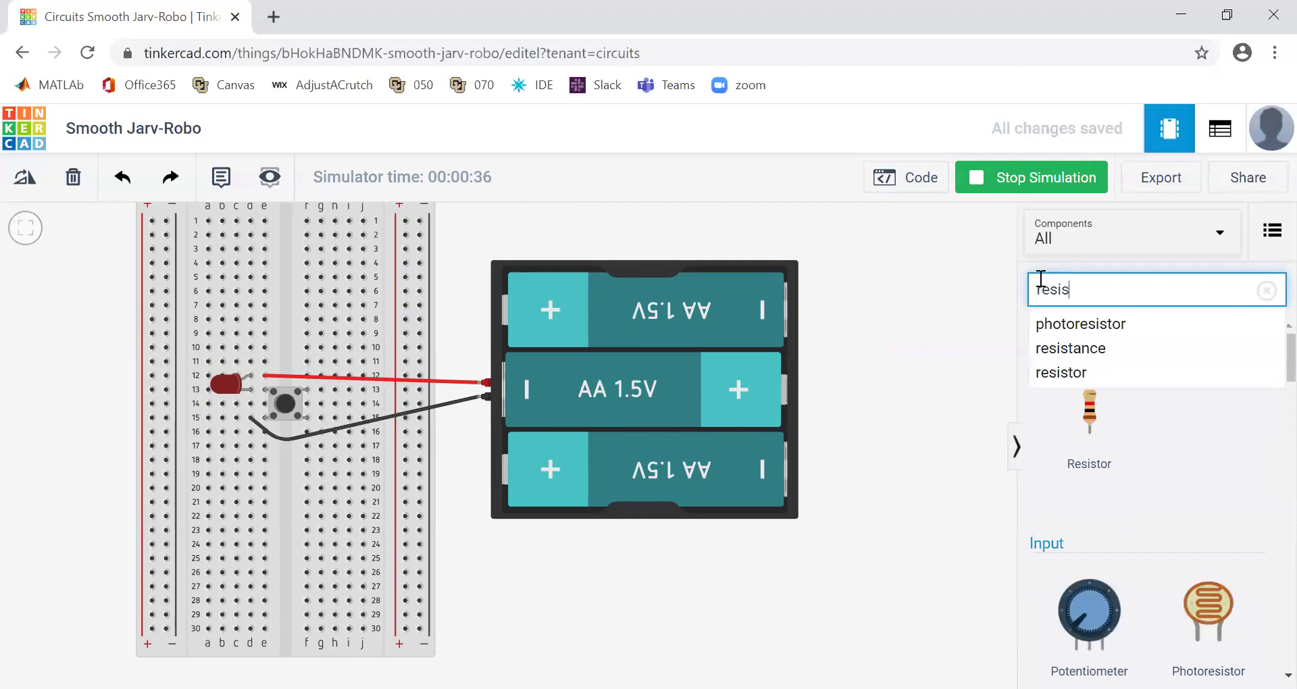
pyautogui.moveTo(1083, 408); pyautogui.dragTo(466, 558)
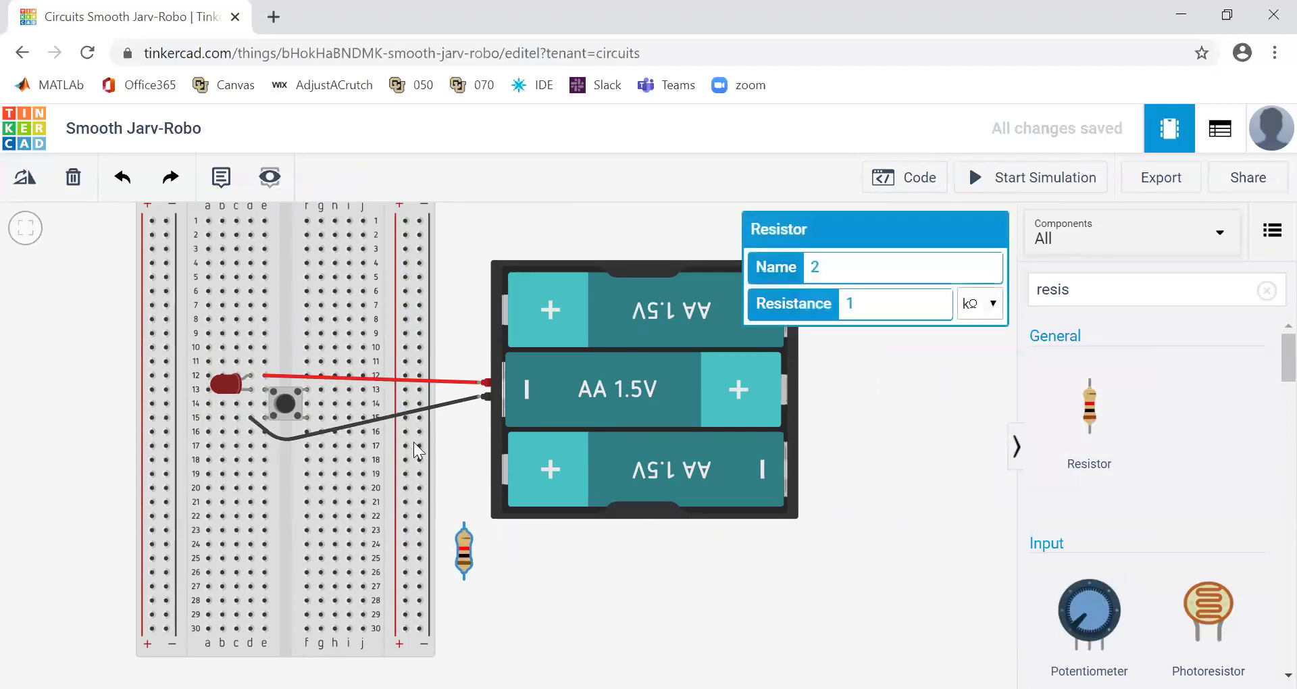
pyautogui.click(863, 440)
pyautogui.moveTo(242, 388); pyautogui.dragTo(214, 346)
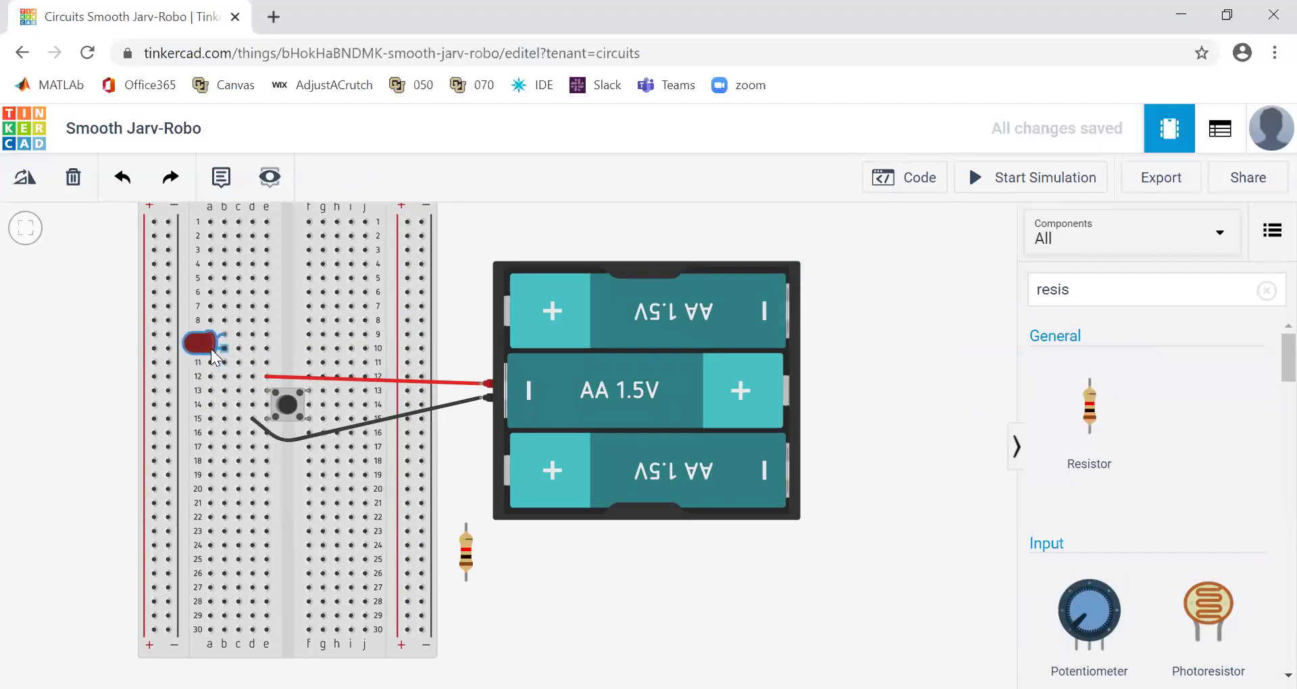
pyautogui.moveTo(466, 560); pyautogui.dragTo(251, 370)
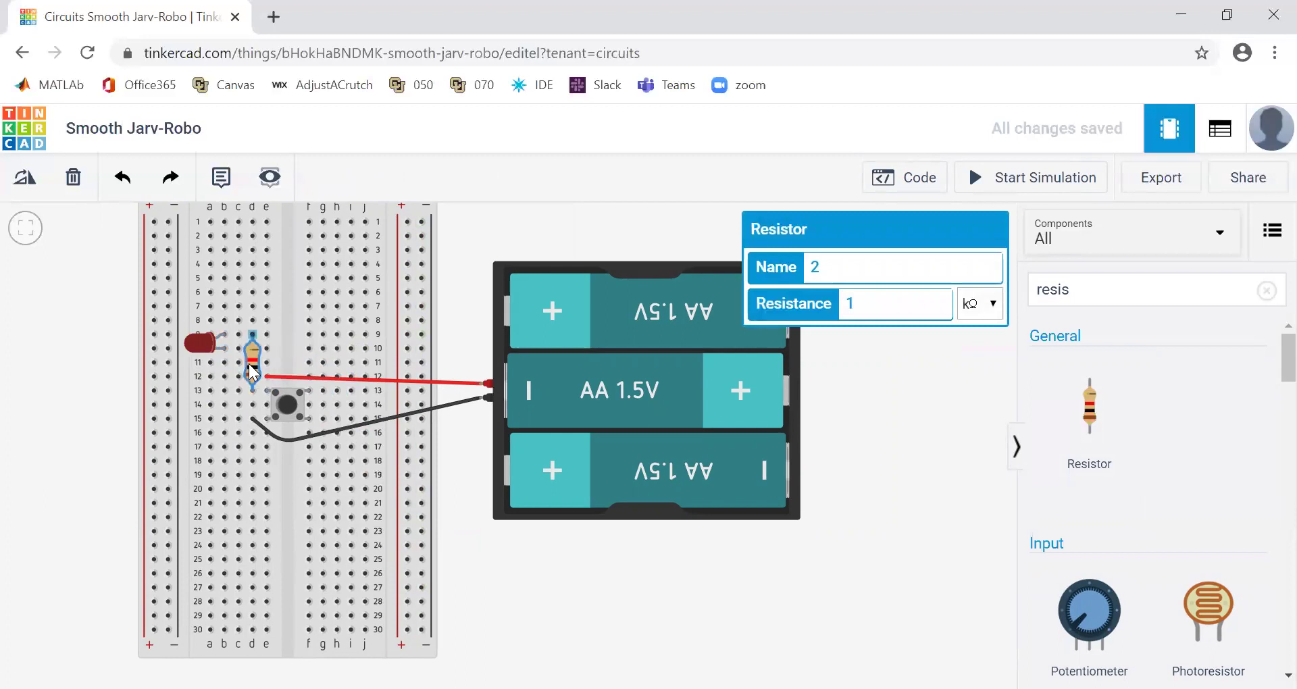
# Step: Set the resistor's resistance to 330 Ω
pyautogui.click(203, 336)
pyautogui.click(253, 358)
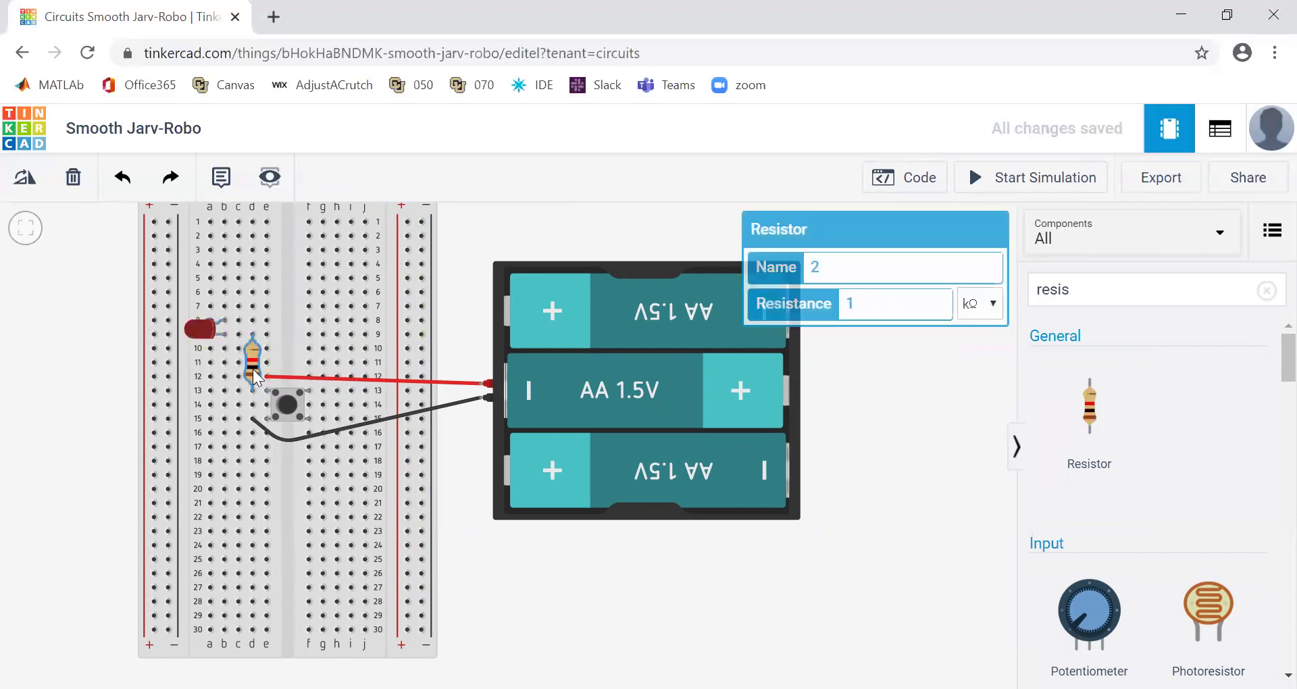
pyautogui.moveTo(870, 306); pyautogui.dragTo(826, 309)
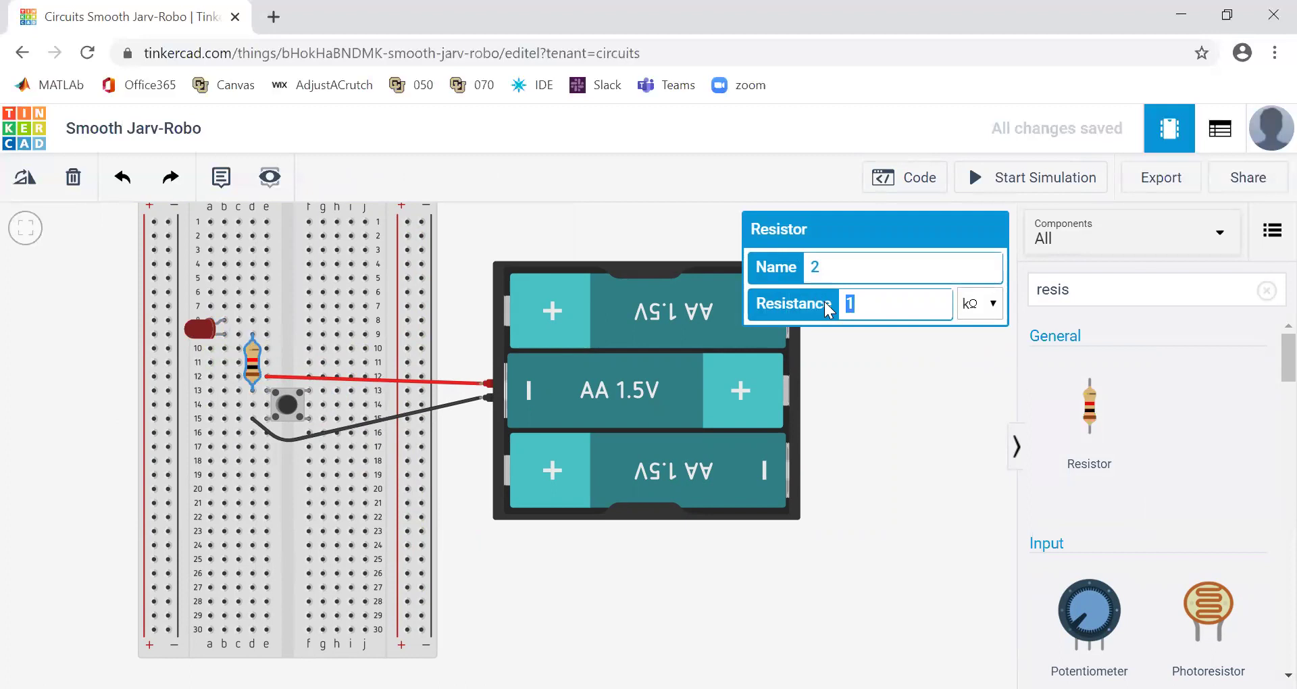
pyautogui.write('330')
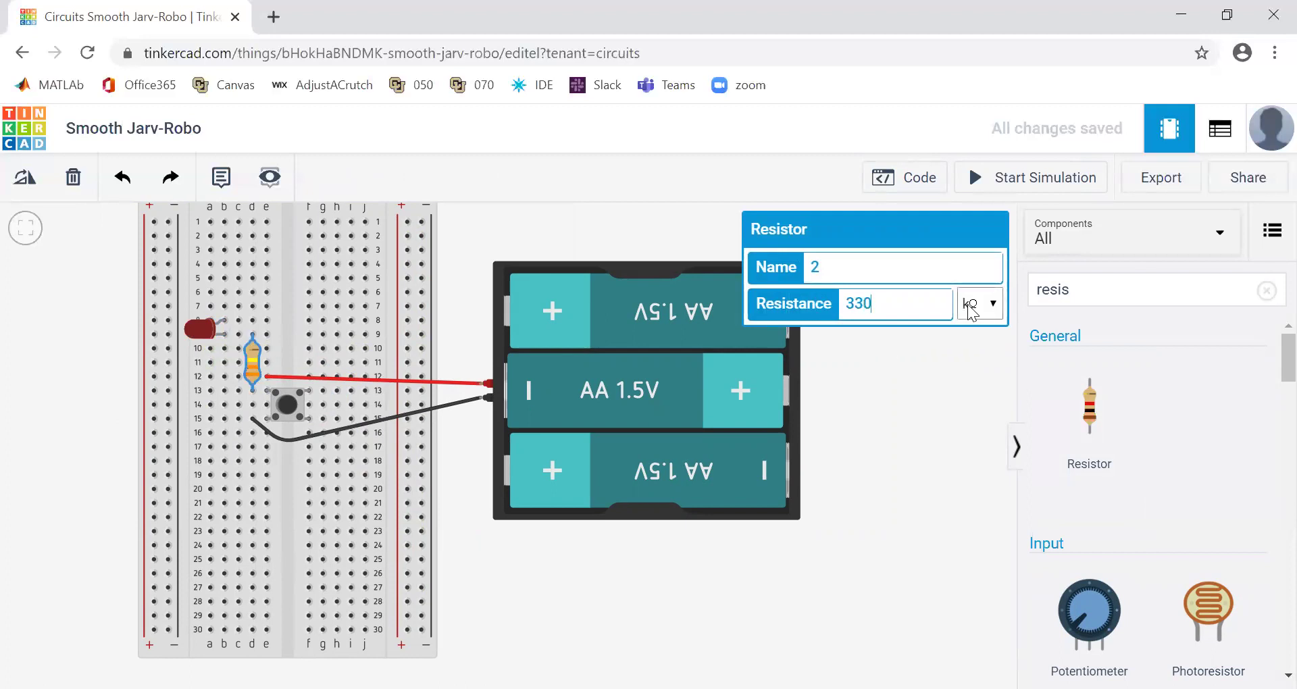
pyautogui.click(971, 309)
pyautogui.click(969, 466)
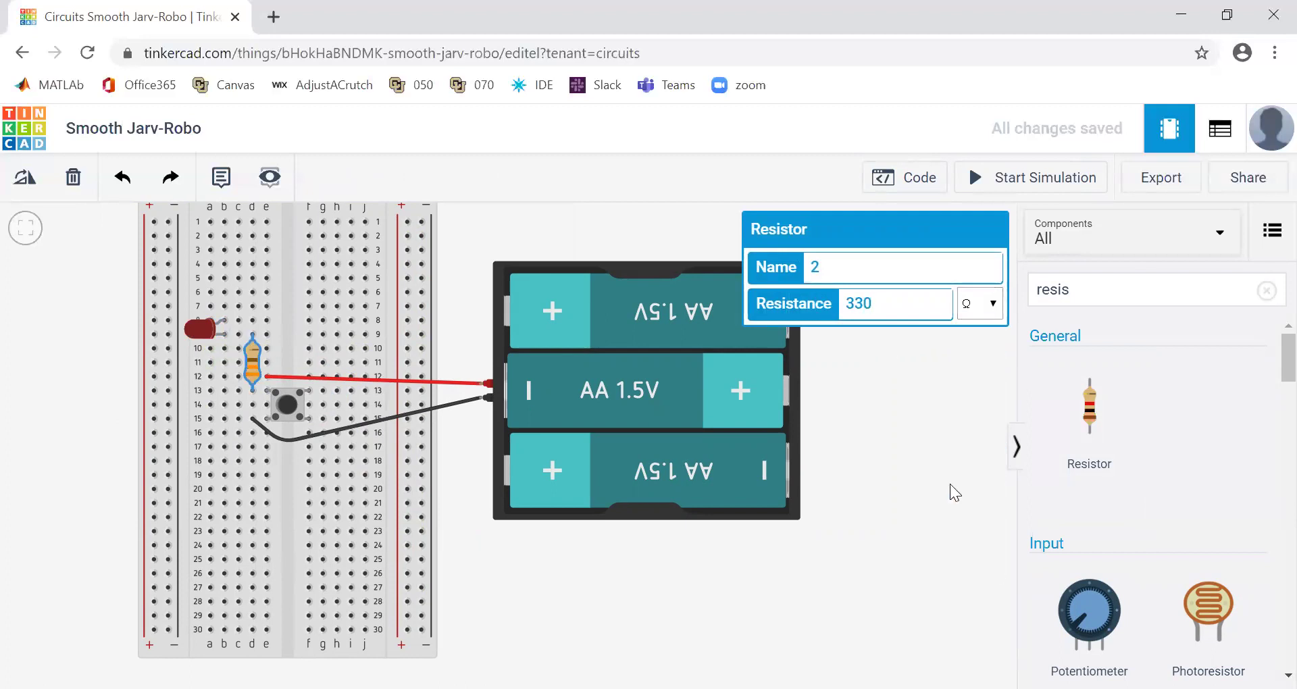
pyautogui.click(849, 499)
# Step: Move the red battery wire's breadboard end from row 12 to row 8
pyautogui.click(265, 378)
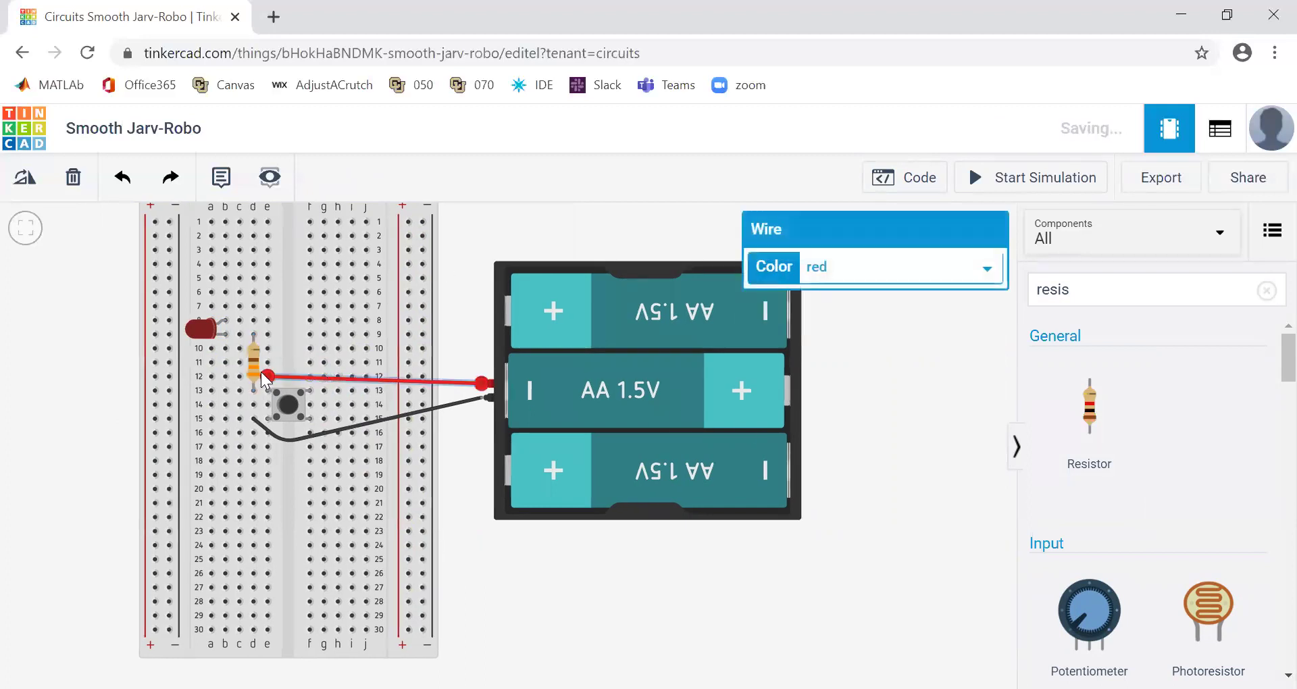
pyautogui.moveTo(264, 378); pyautogui.dragTo(267, 321)
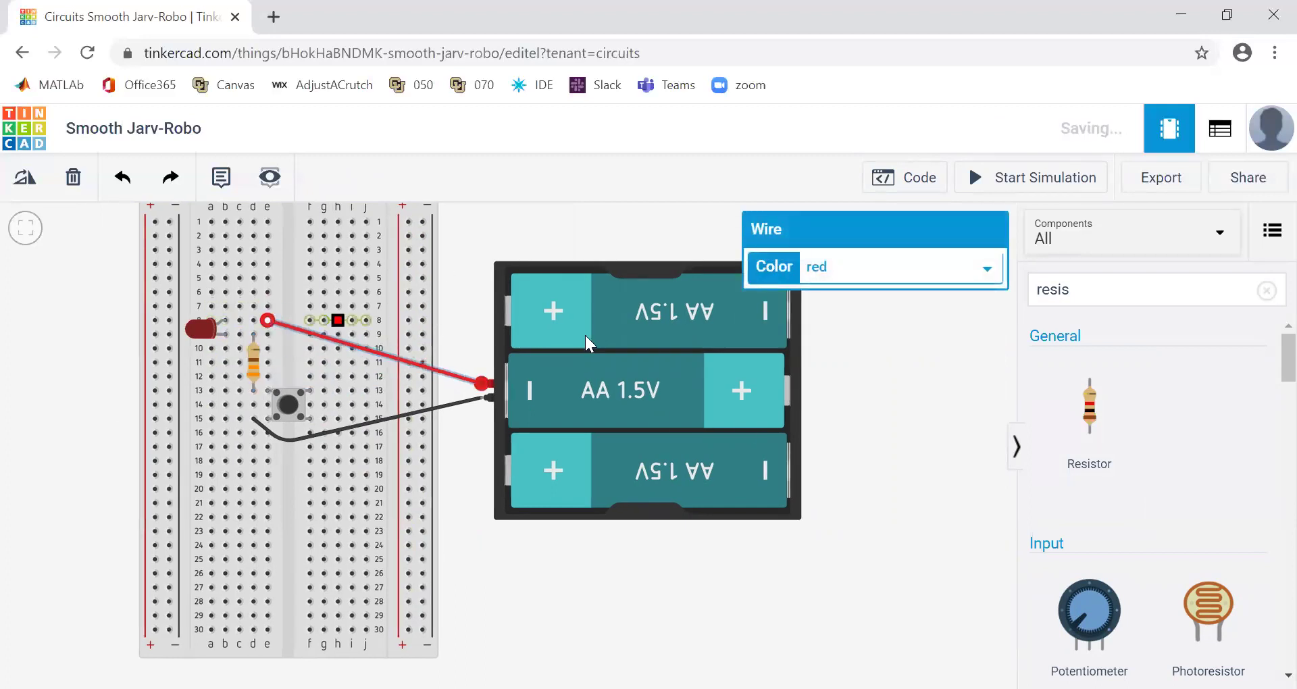
pyautogui.click(891, 538)
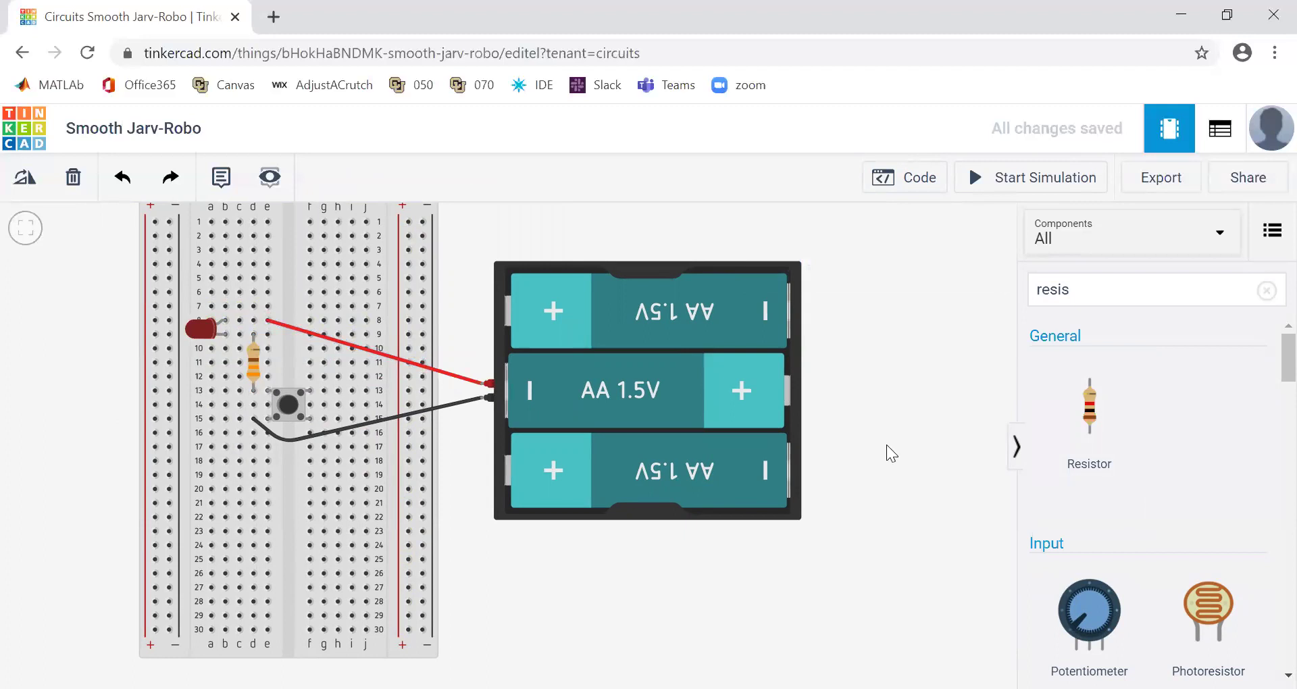
pyautogui.press('s')
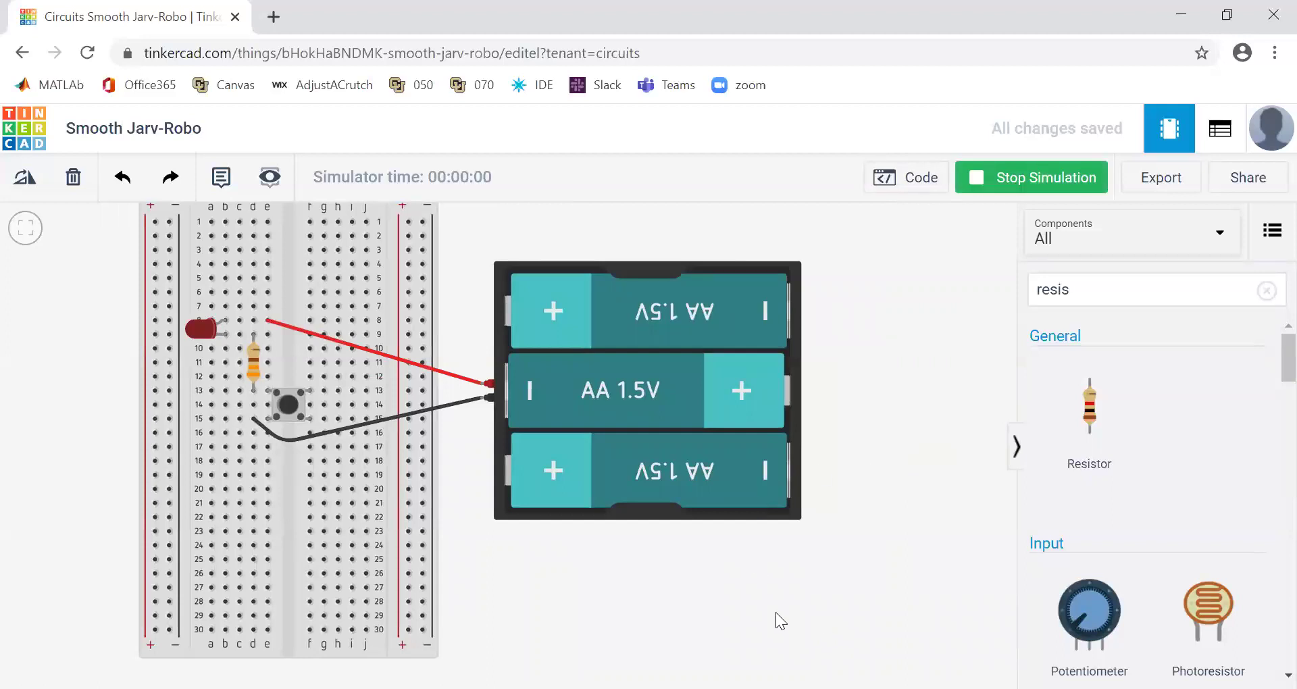
pyautogui.click(286, 400)
pyautogui.click(1010, 178)
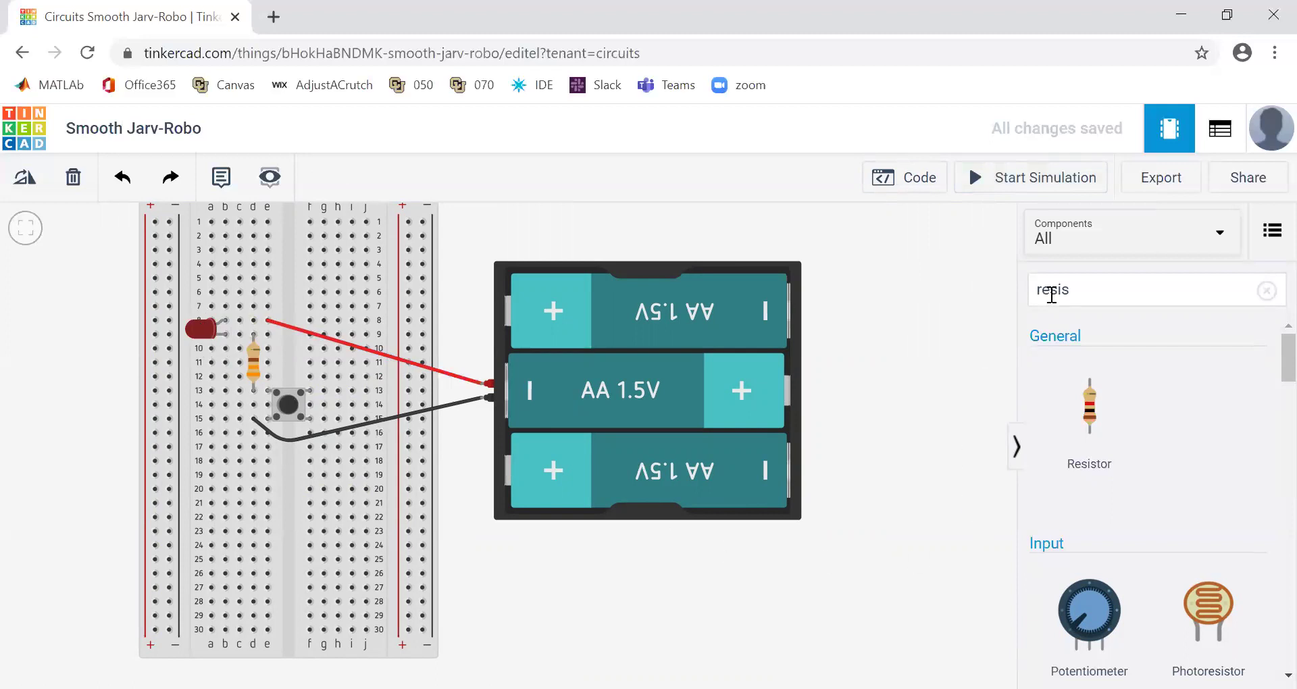
# Step: Search 'multi', place a multimeter above the battery, and rotate it vertical
pyautogui.click(1066, 289)
pyautogui.doubleClick(1066, 289)
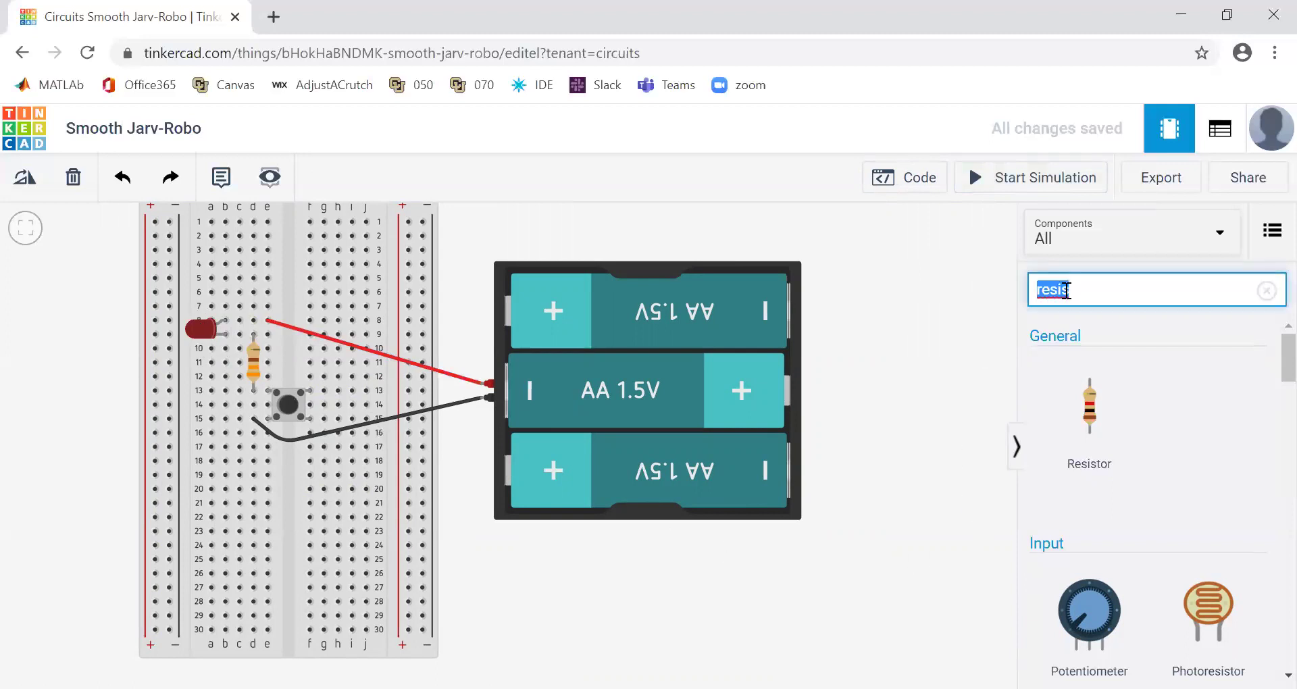
pyautogui.write('multi')
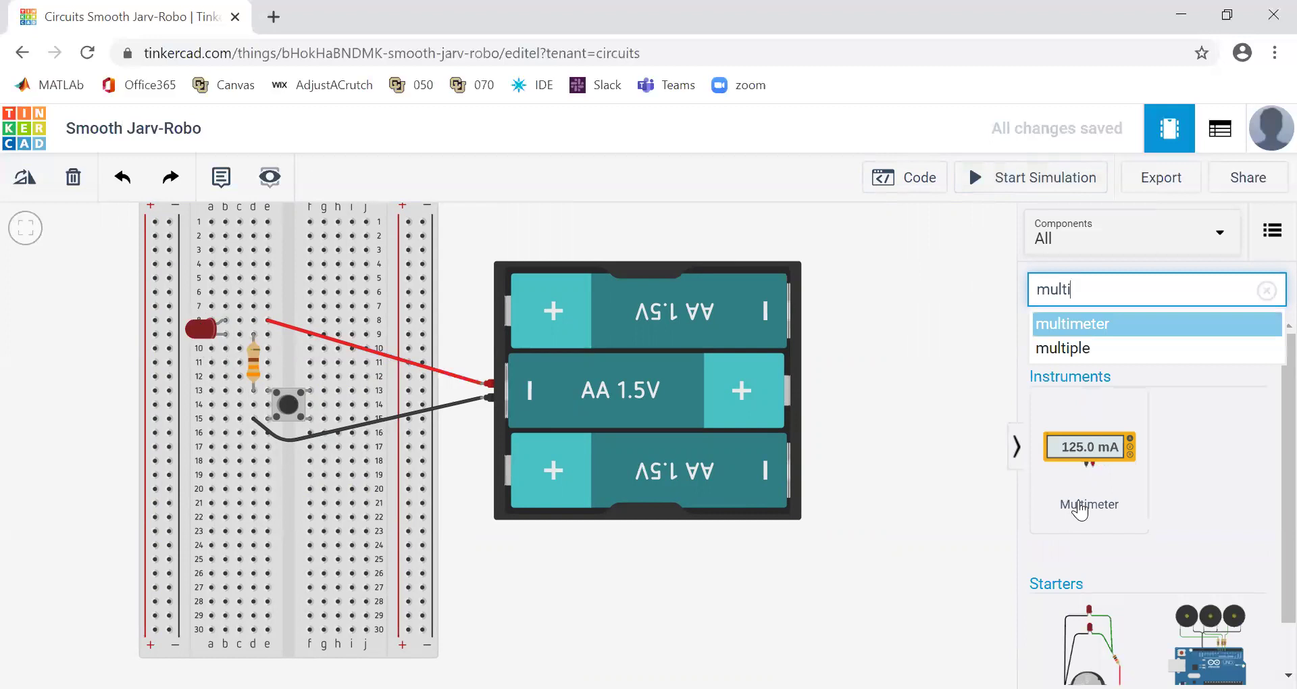
pyautogui.moveTo(1080, 512); pyautogui.dragTo(231, 295)
pyautogui.scroll(-2, 647, 326)
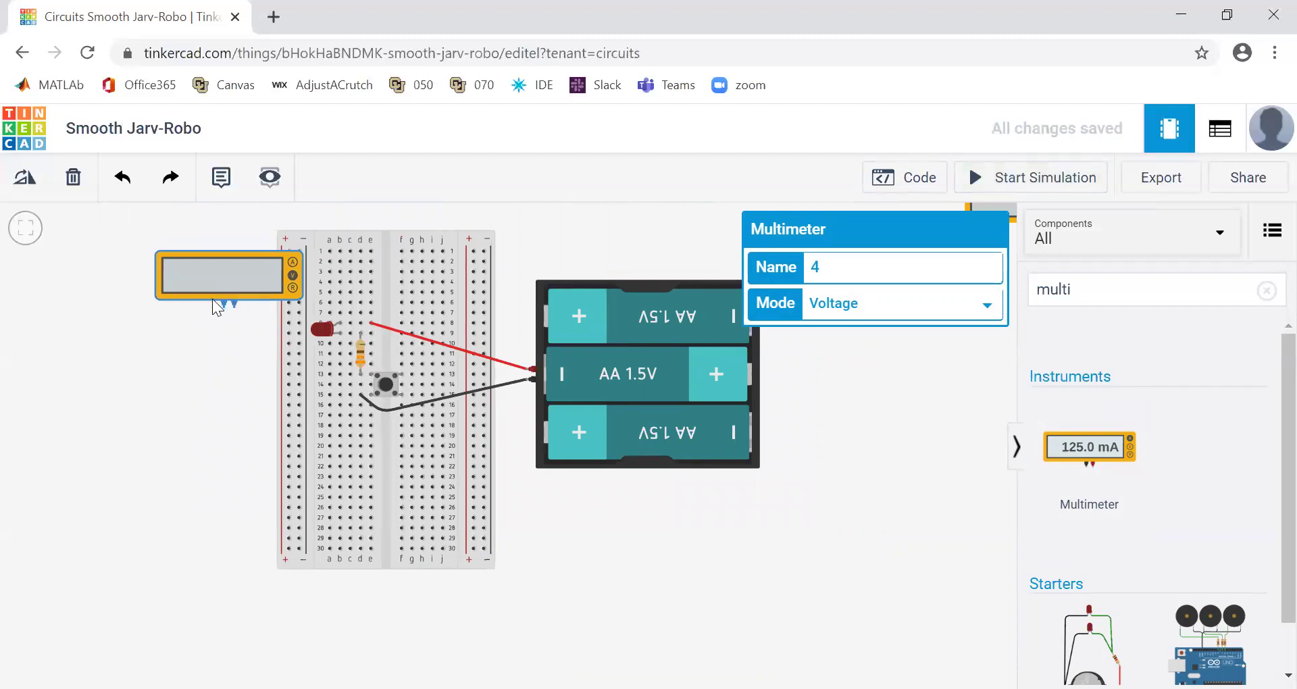
pyautogui.press('r')
pyautogui.press('r')
pyautogui.press('r')
pyautogui.press('r')
pyautogui.press('r')
pyautogui.press('r')
pyautogui.press('r')
pyautogui.press('r')
pyautogui.press('r')
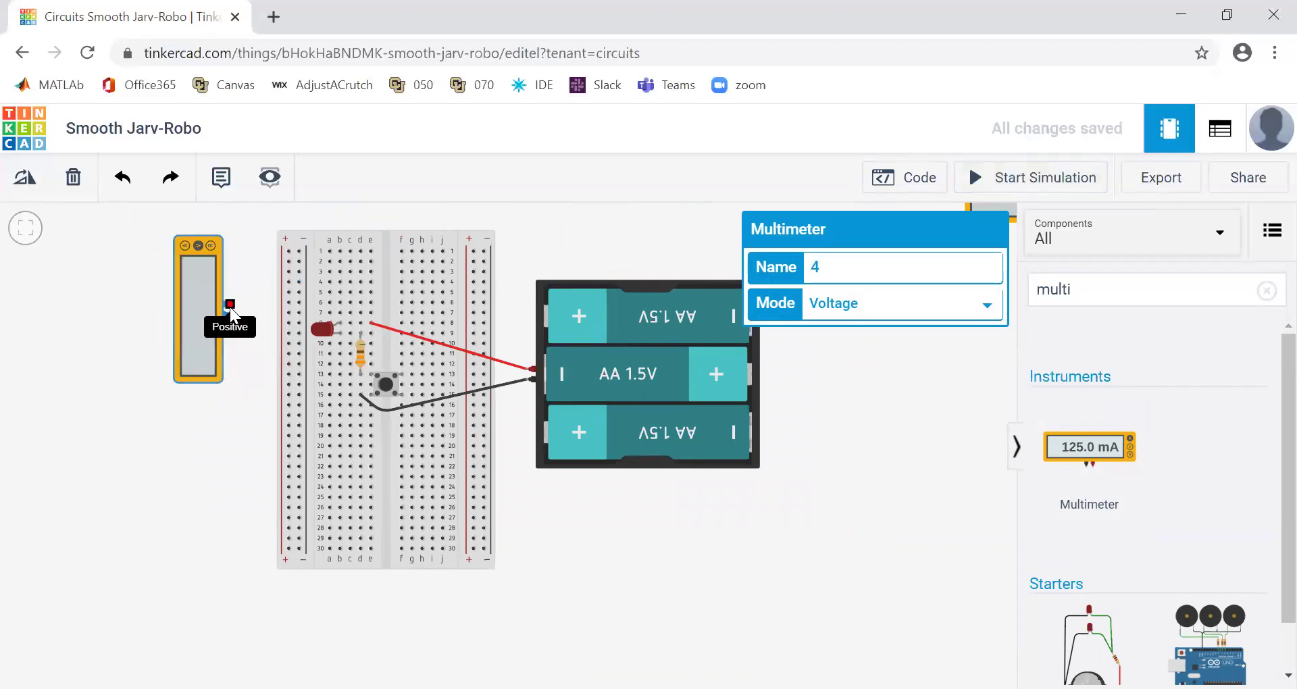
# Step: Wire the multimeter's positive terminal to breadboard row 8 with a red lead
pyautogui.click(230, 305)
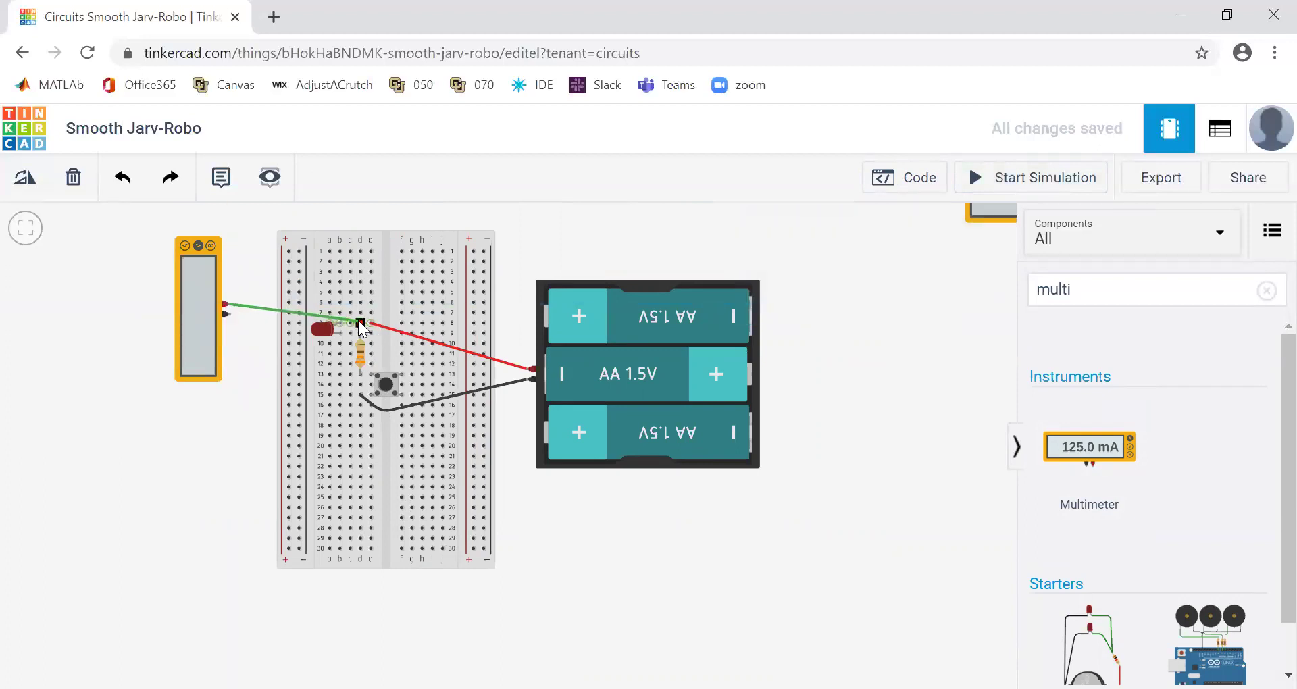
pyautogui.click(360, 323)
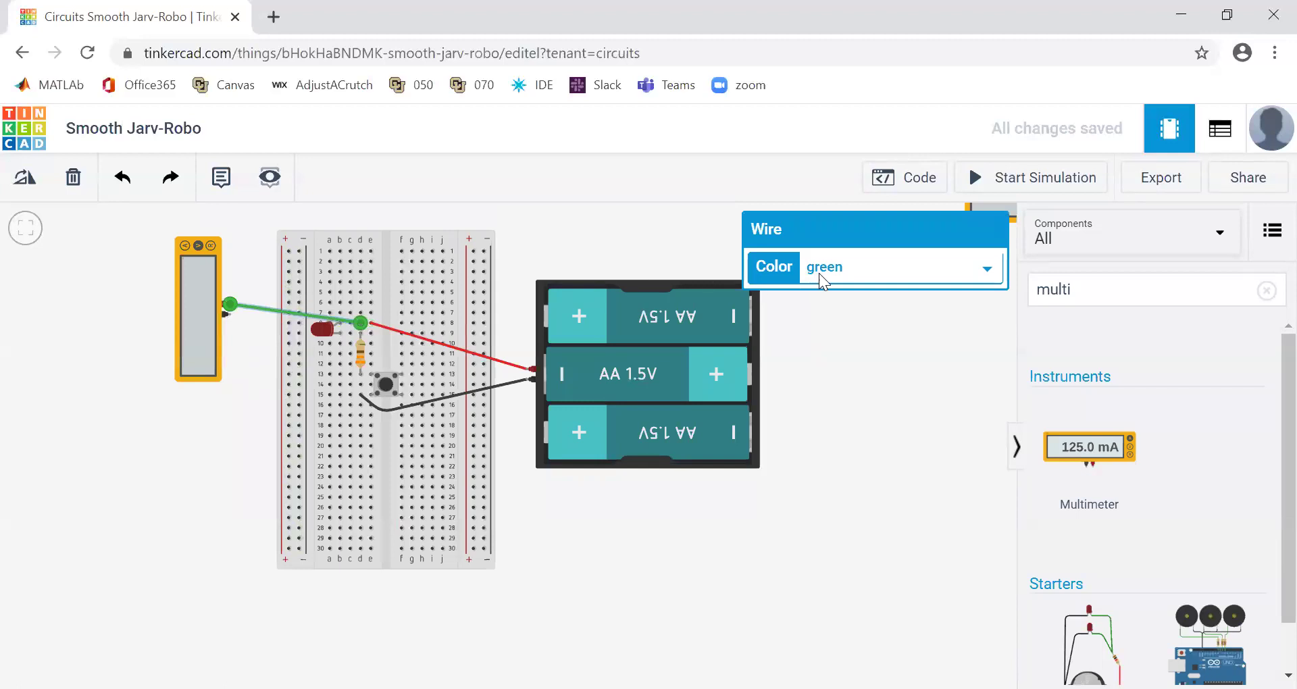
pyautogui.click(819, 273)
pyautogui.click(812, 329)
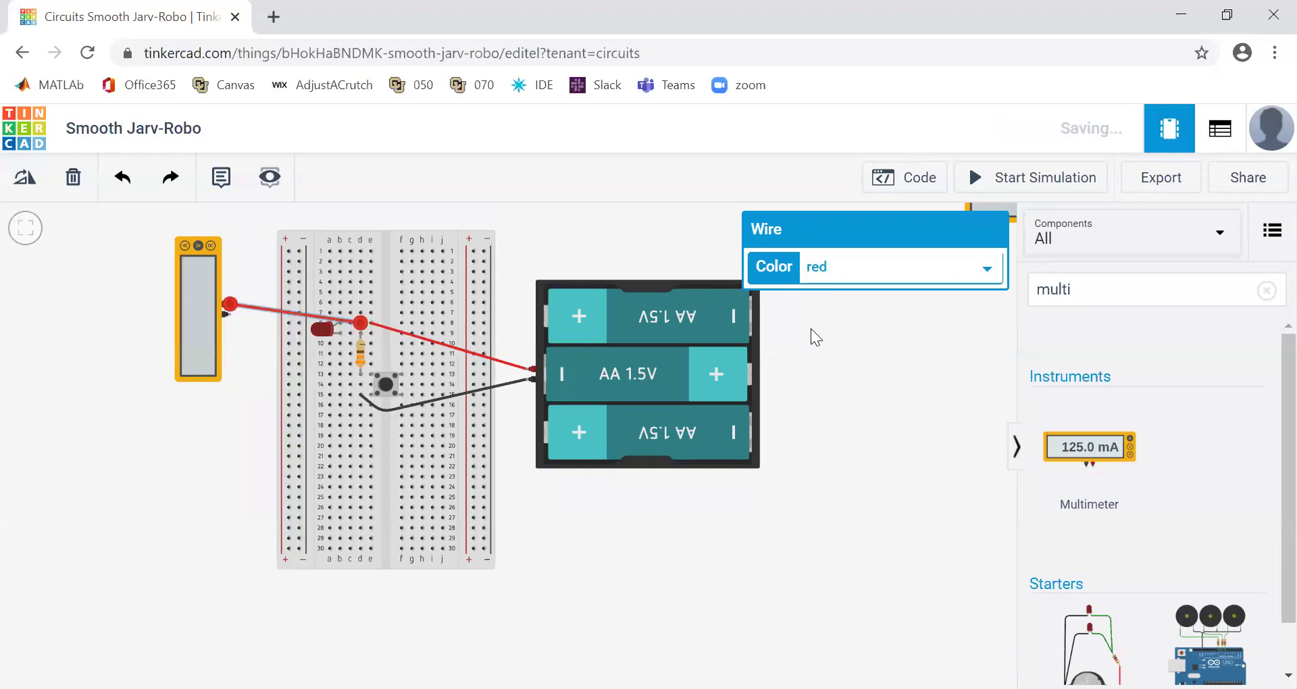
# Step: Wire the negative terminal beside the resistor and start the simulation, reading 44.1 mV
pyautogui.click(225, 313)
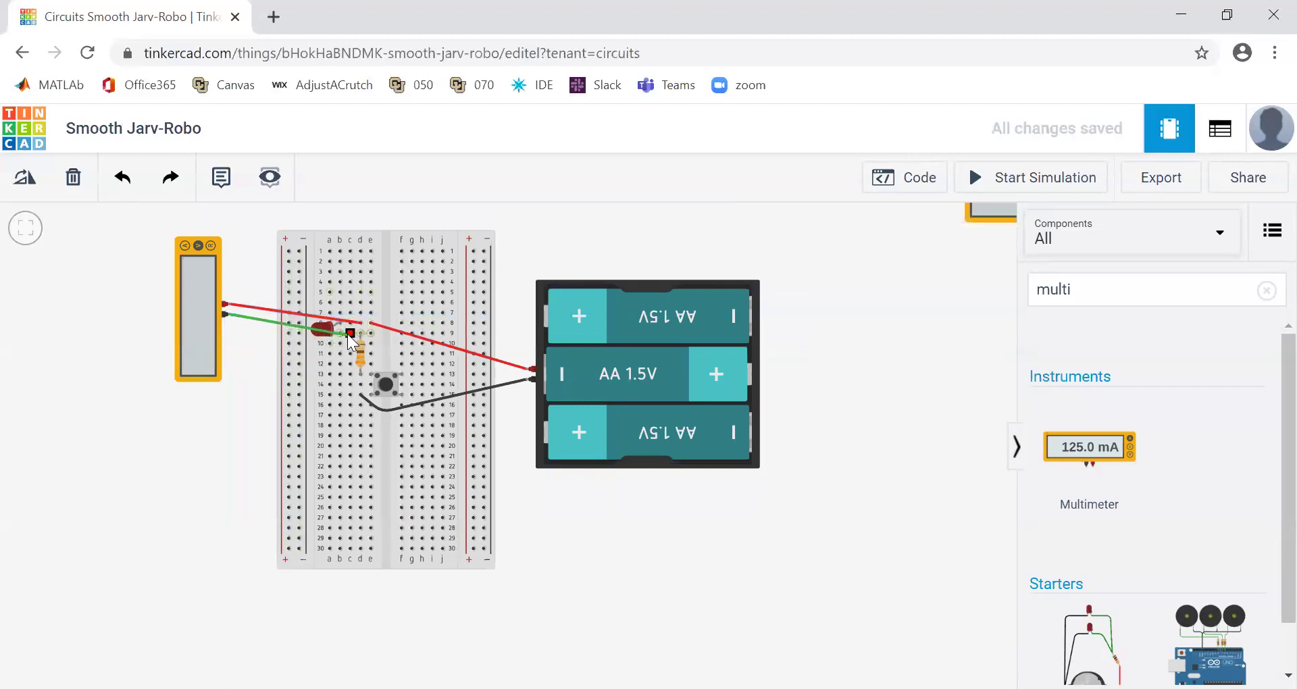
pyautogui.click(350, 333)
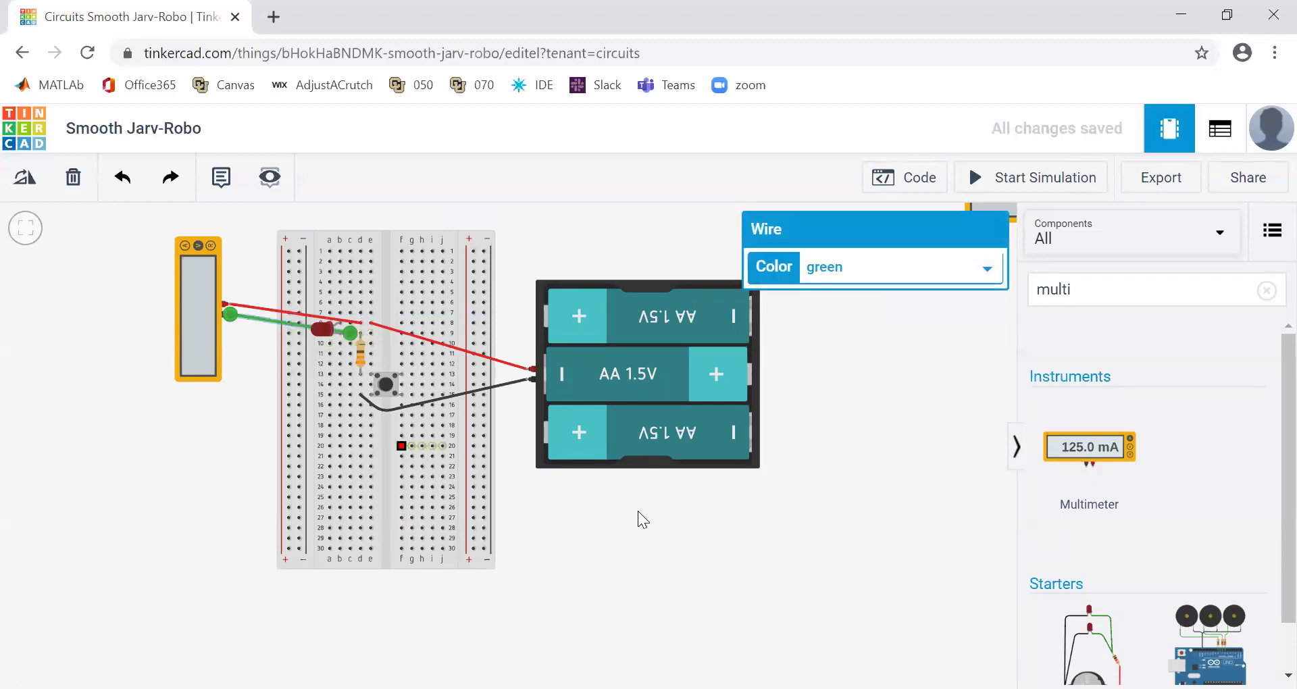
pyautogui.click(685, 565)
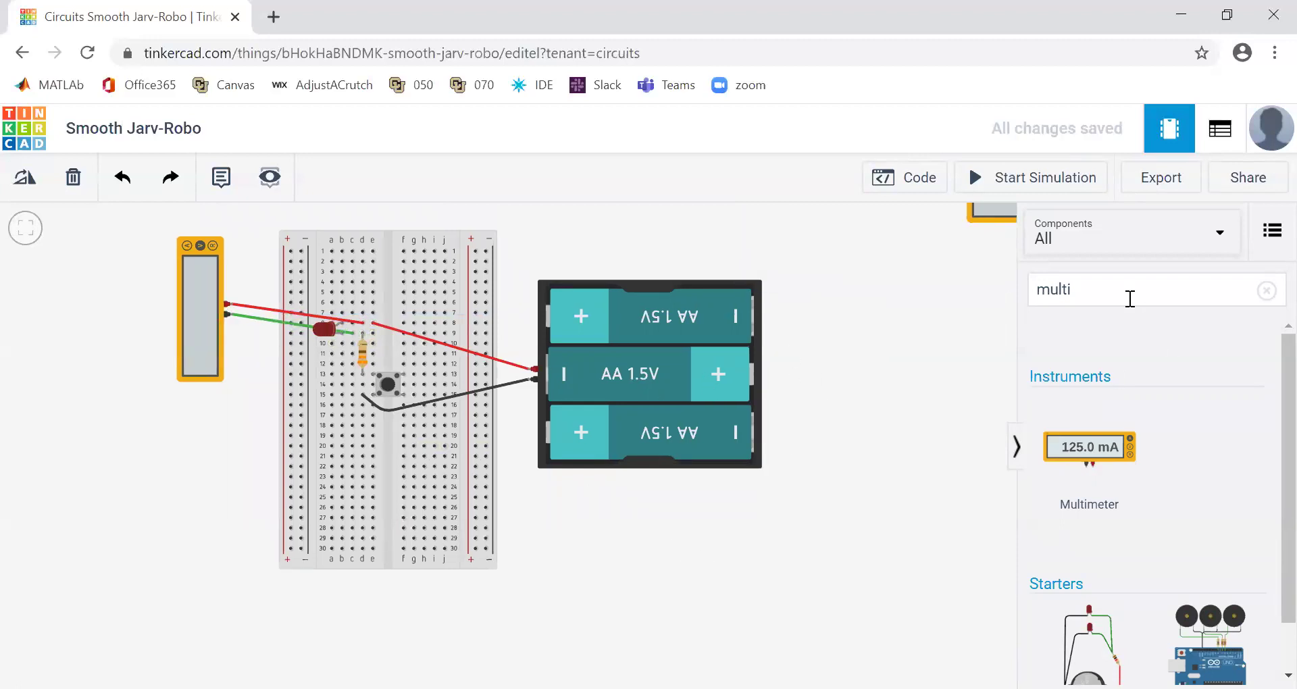
pyautogui.press('s')
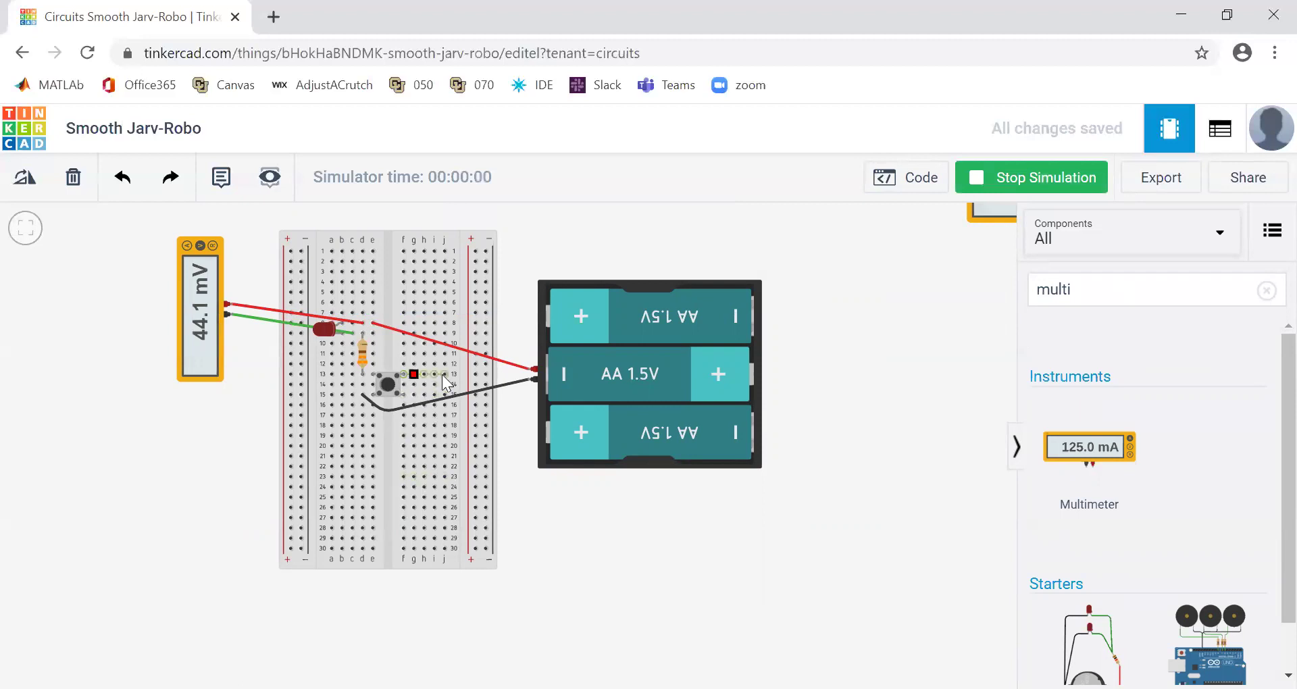
pyautogui.click(387, 384)
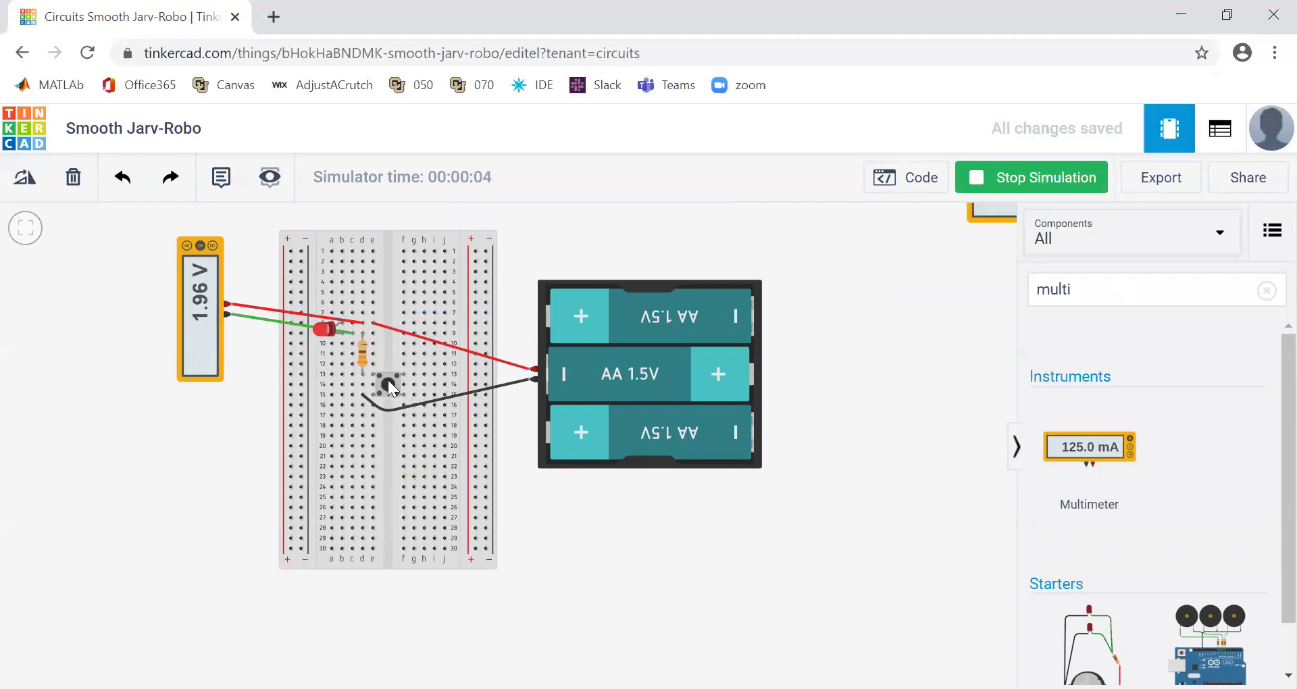
pyautogui.click(387, 385)
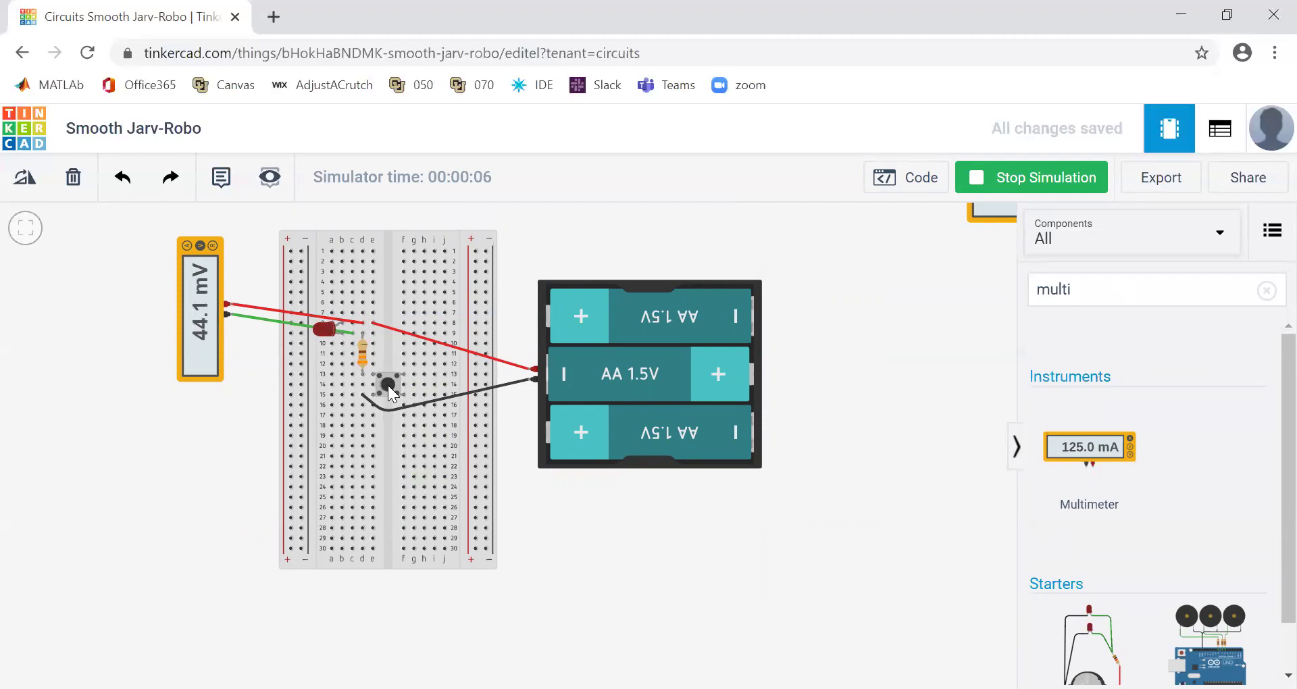
pyautogui.click(385, 384)
# Step: Move the green meter lead to row 13, then press and release the pushbutton (2.53 V, 0.00 V)
pyautogui.click(355, 325)
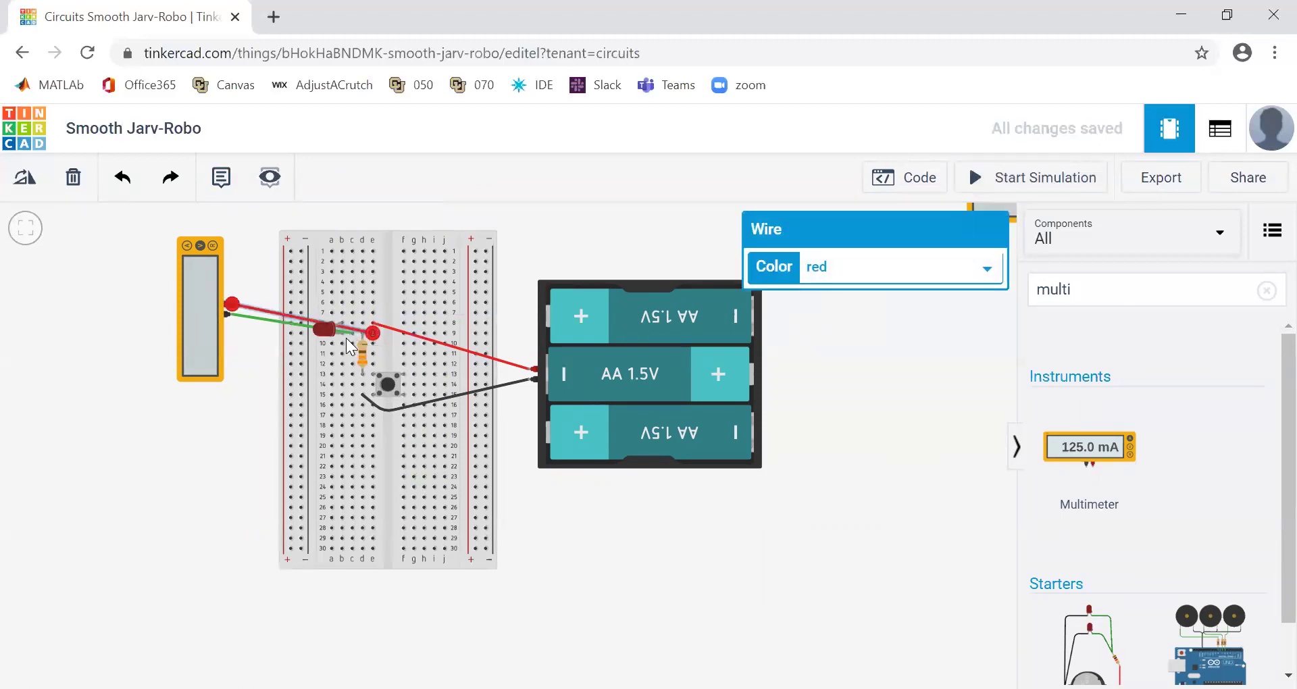
pyautogui.click(257, 317)
pyautogui.moveTo(349, 342); pyautogui.dragTo(351, 374)
pyautogui.click(679, 551)
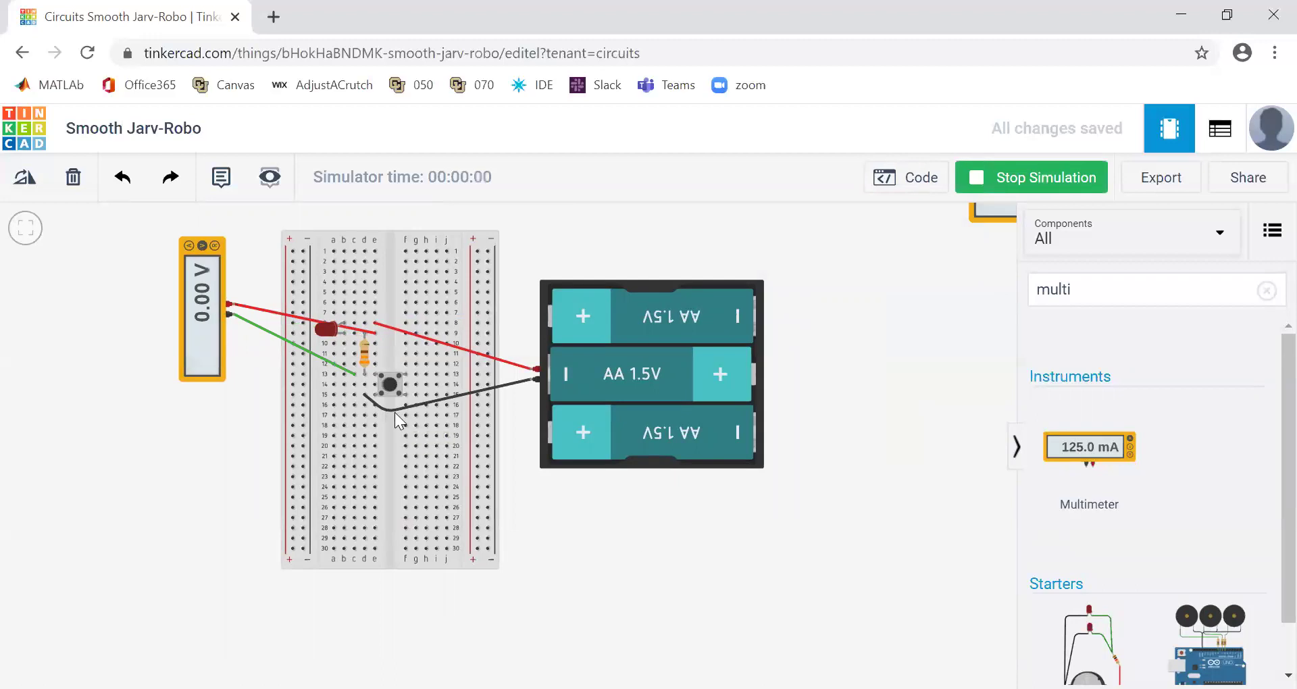
pyautogui.click(390, 386)
pyautogui.moveTo(395, 398); pyautogui.dragTo(407, 345)
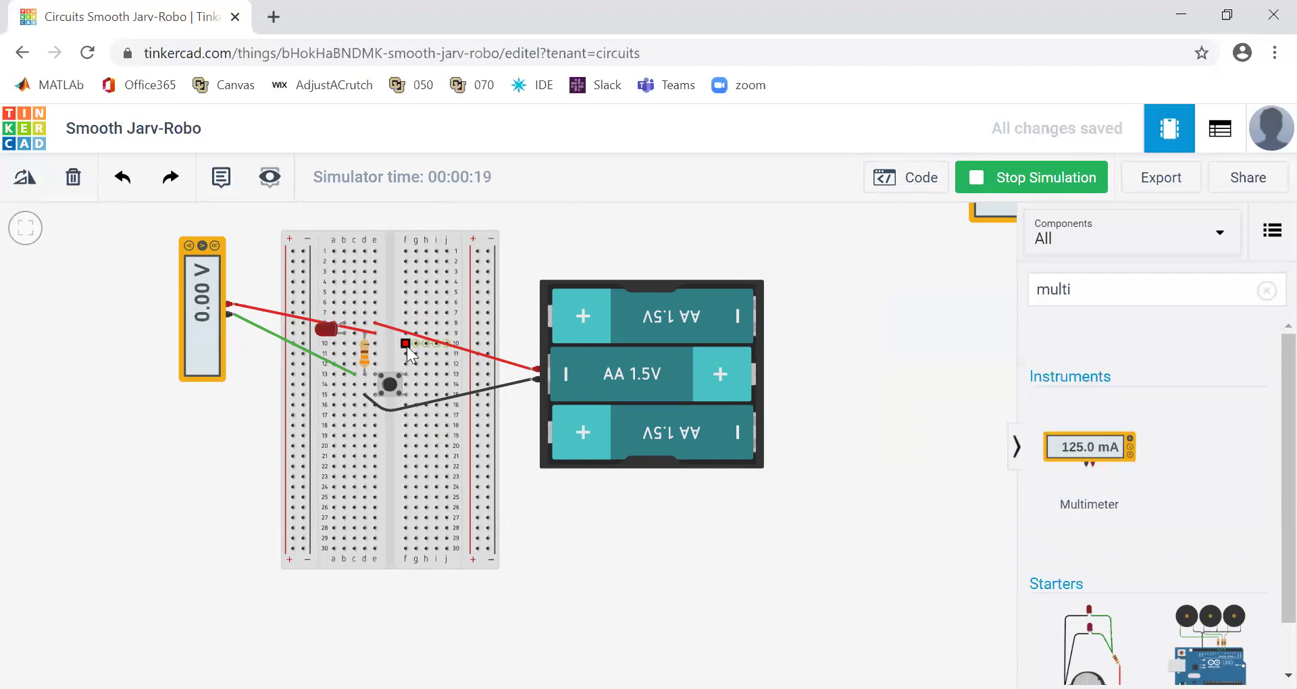